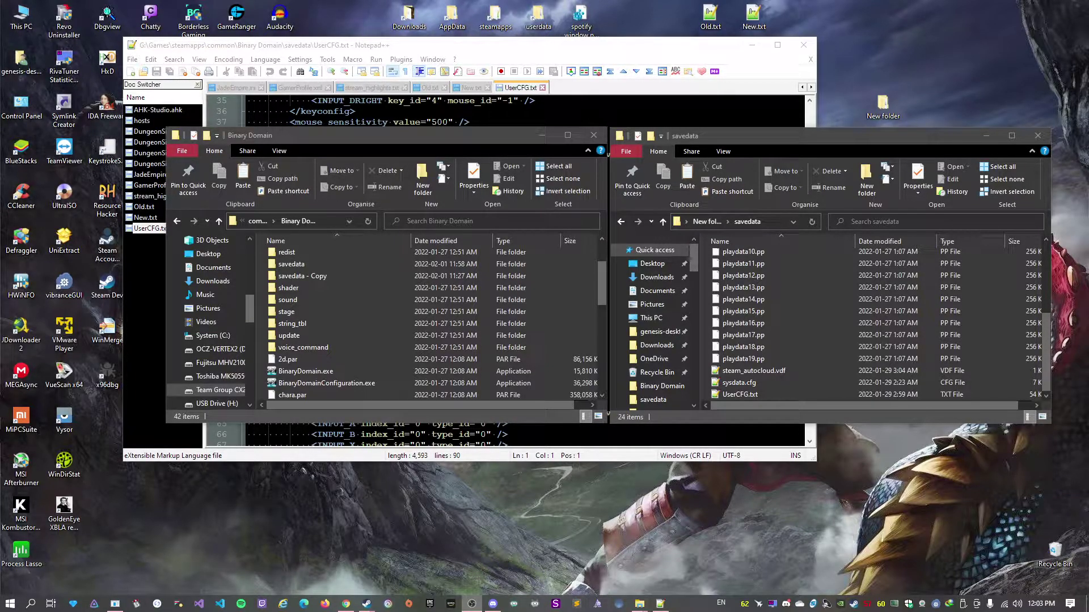
Launch Binary Domain from the Steam taskbar icon's recent games jump list.
{"action": "right_click", "coordinate": [367, 604]}
{"action": "left_click", "coordinate": [339, 297]}
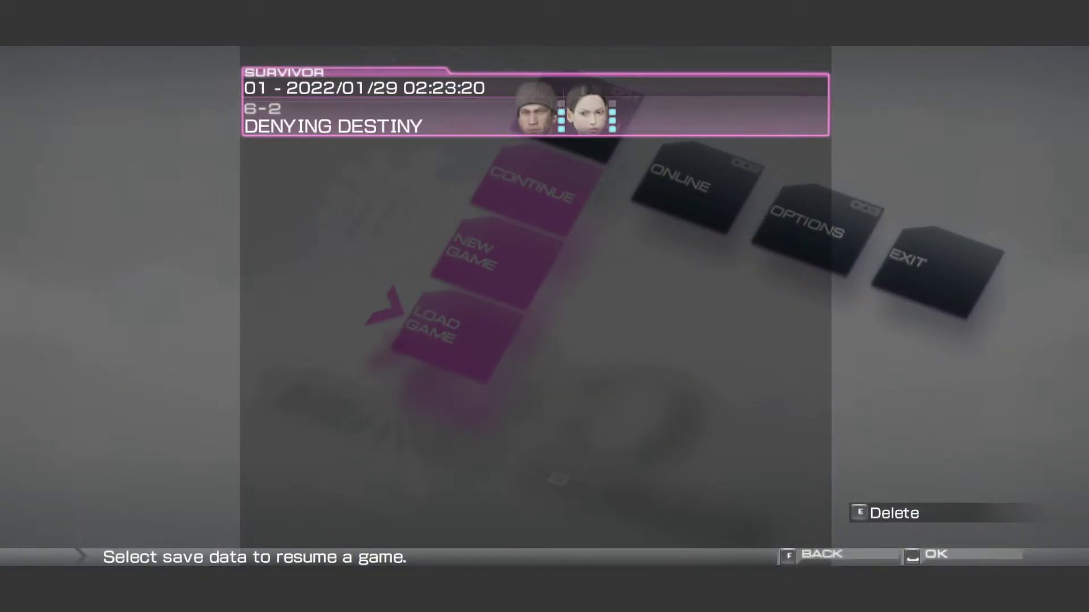
Bring up the menu over the Load Game list to try the Denying Destiny save.
{"action": "key", "text": "space"}
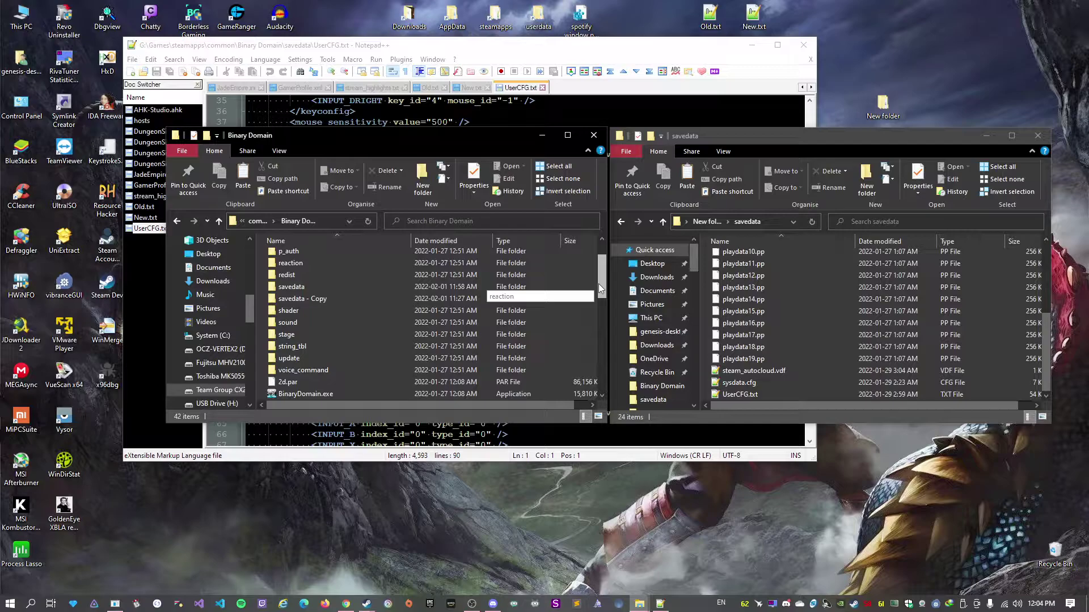
{"action": "double_click", "coordinate": [301, 293]}
{"action": "scroll", "coordinate": [594, 377], "scroll_direction": "down", "scroll_amount": 4}
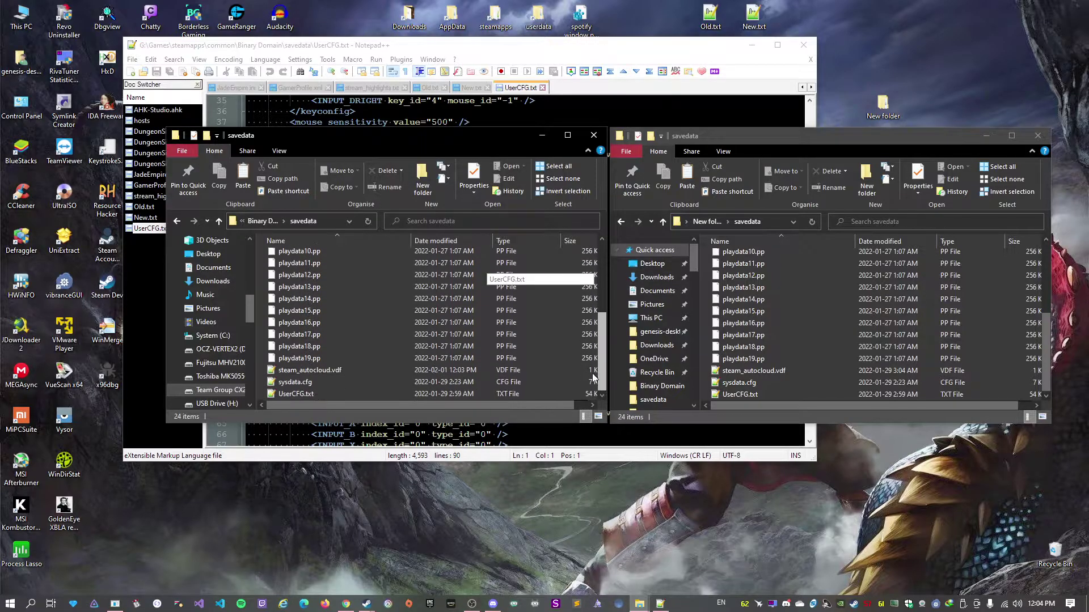
{"action": "left_click", "coordinate": [299, 393]}
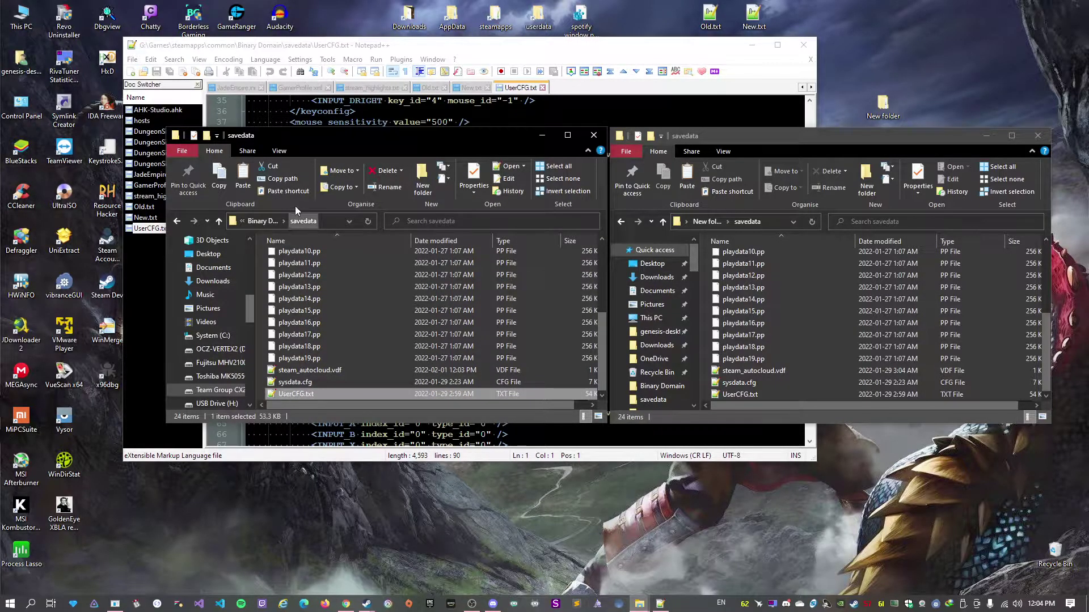
{"action": "left_click", "coordinate": [251, 221]}
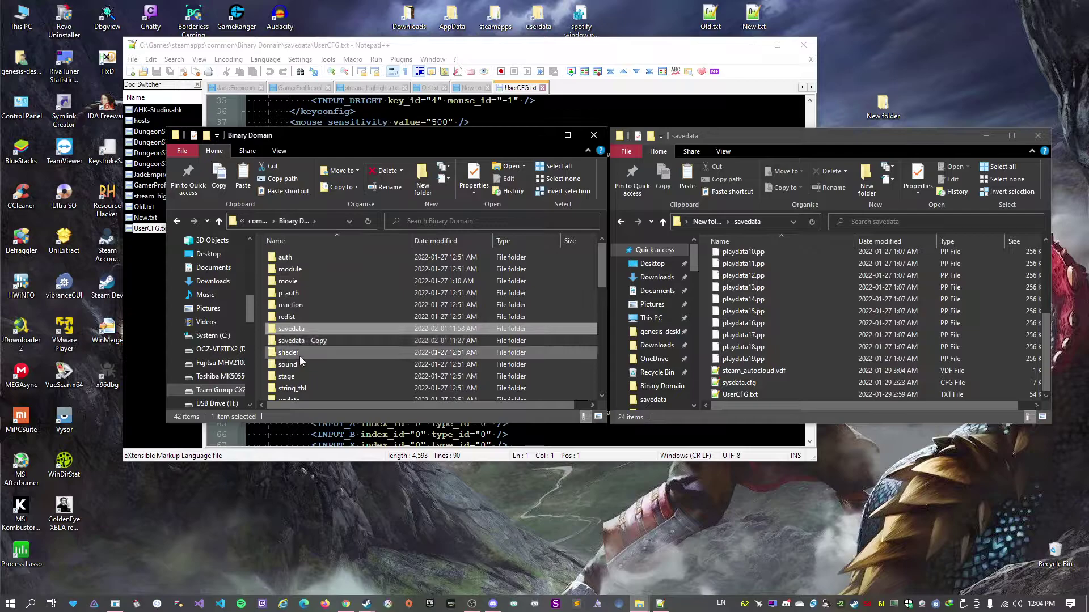
Browse Binary Domain's 6.11 GB local files via Steam Properties, then return to the discussion thread.
{"action": "left_click", "coordinate": [306, 541]}
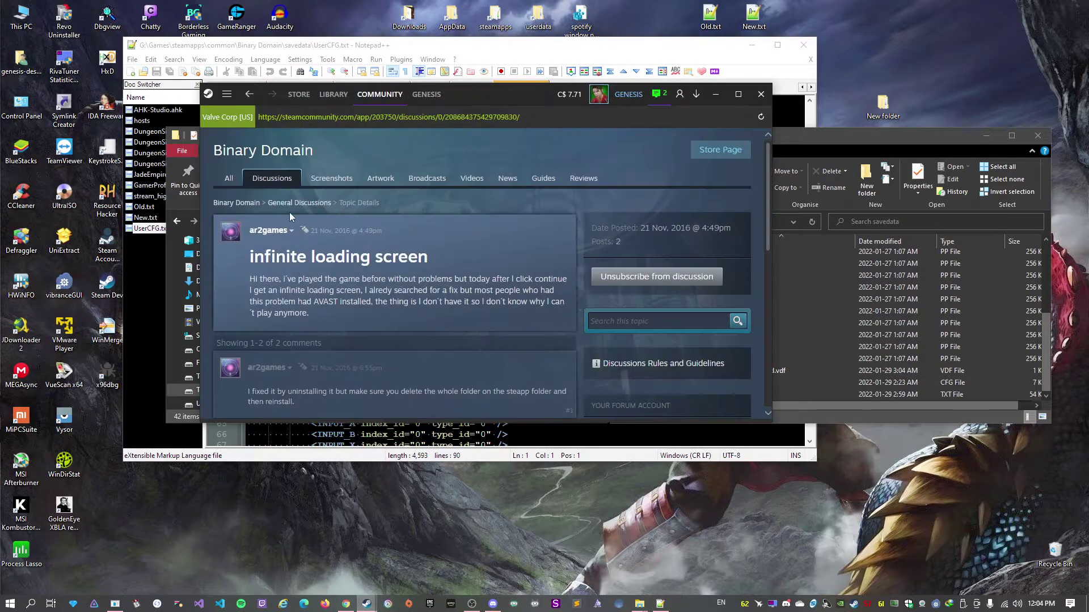
{"action": "left_click", "coordinate": [334, 94]}
{"action": "right_click", "coordinate": [261, 200]}
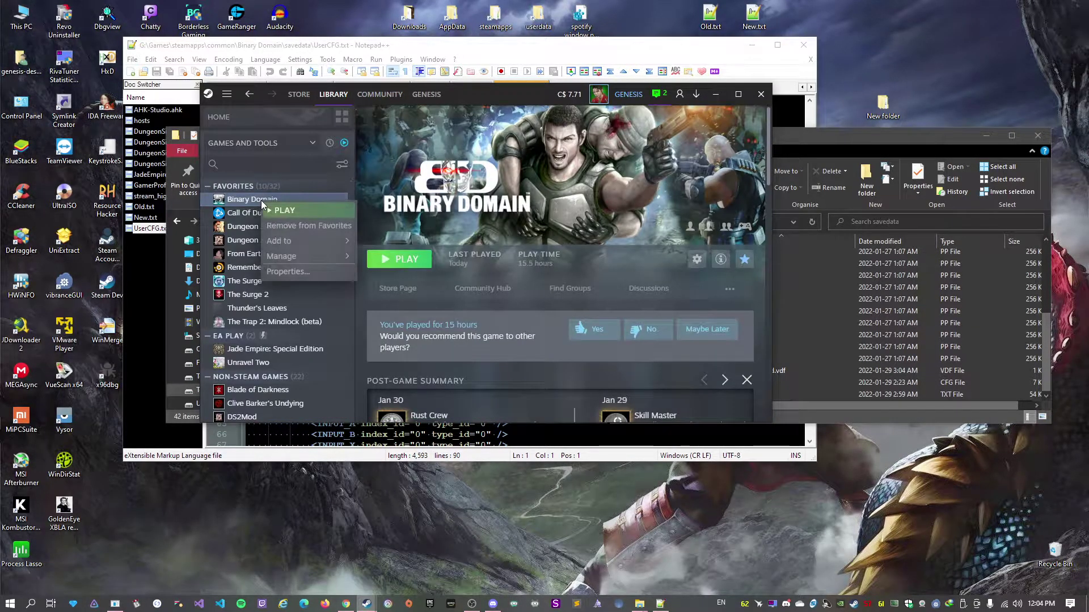
{"action": "left_click", "coordinate": [295, 273]}
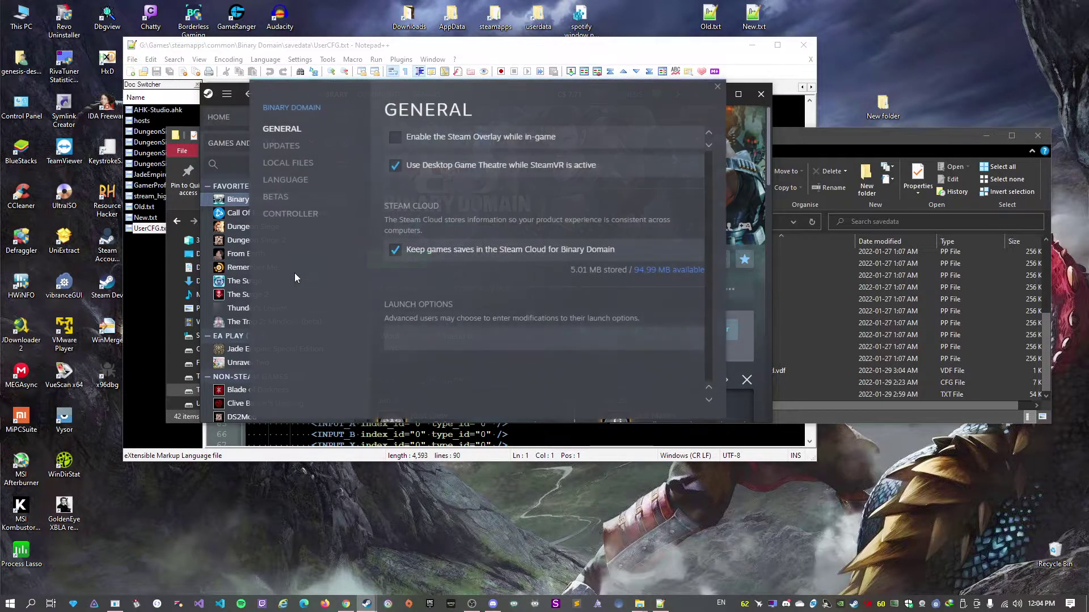
{"action": "left_click", "coordinate": [295, 164]}
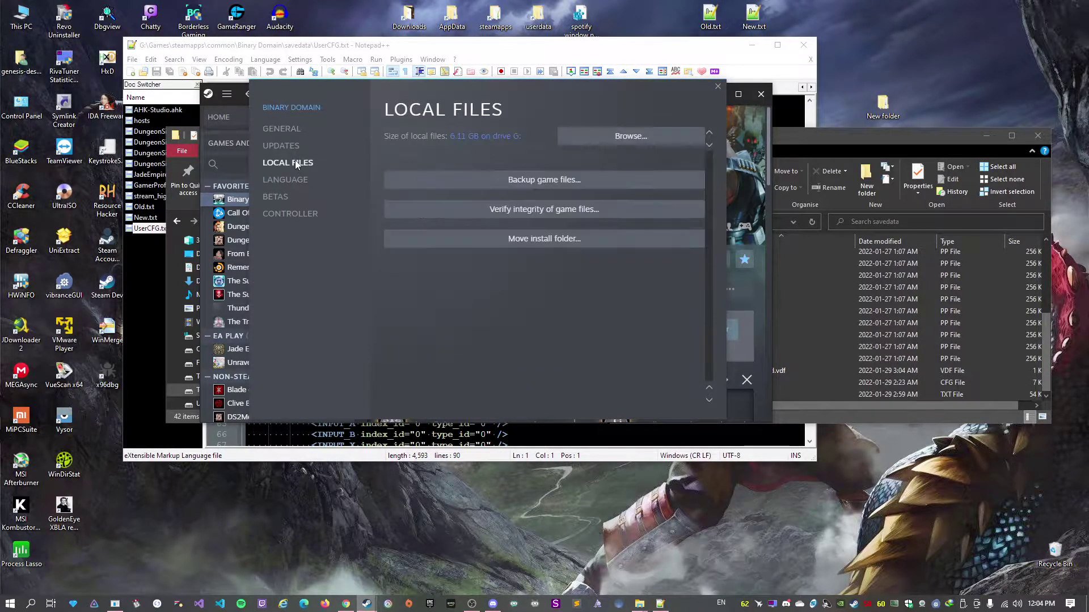
{"action": "left_click", "coordinate": [617, 139]}
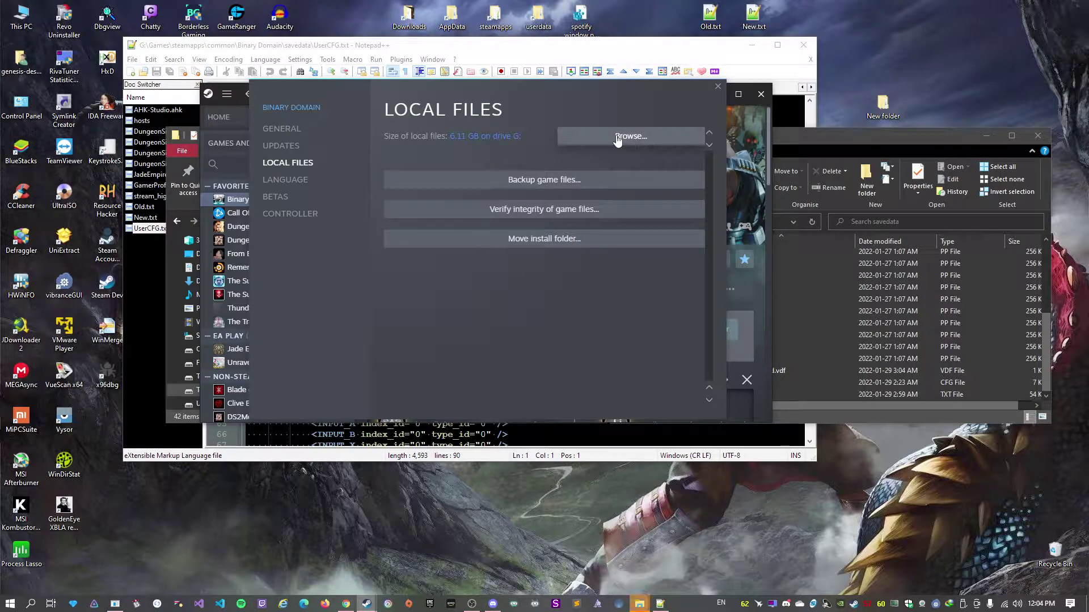
{"action": "left_click", "coordinate": [717, 87]}
{"action": "left_click", "coordinate": [253, 94]}
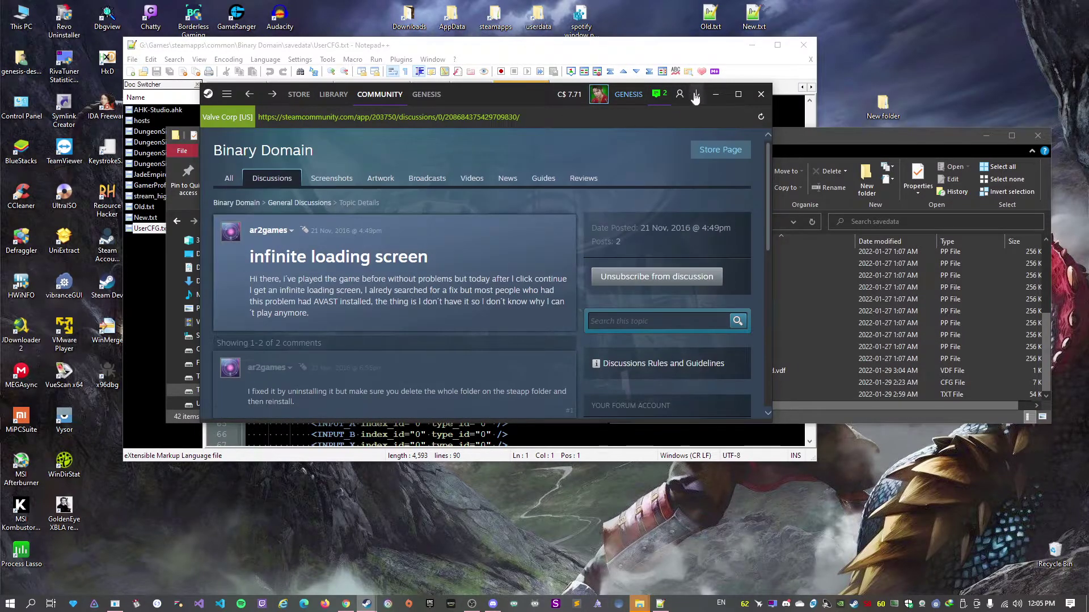
Open the game's own savedata folder in Explorer and select UserCFG.txt.
{"action": "left_click", "coordinate": [715, 94]}
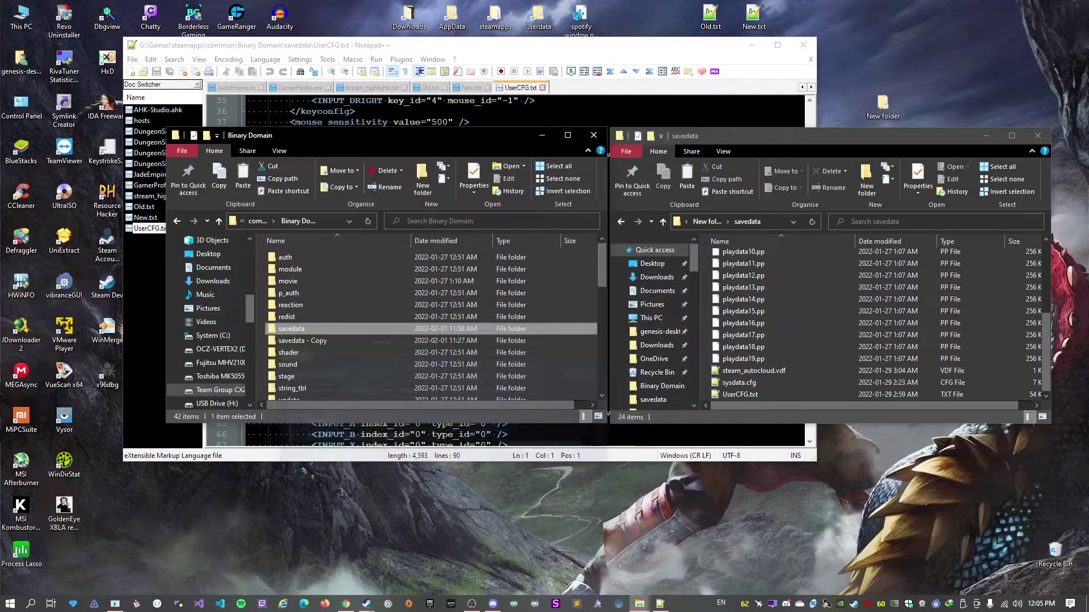
{"action": "left_click", "coordinate": [341, 370]}
{"action": "scroll", "coordinate": [341, 370], "scroll_direction": "down", "scroll_amount": 1}
{"action": "scroll", "coordinate": [341, 370], "scroll_direction": "up", "scroll_amount": 1}
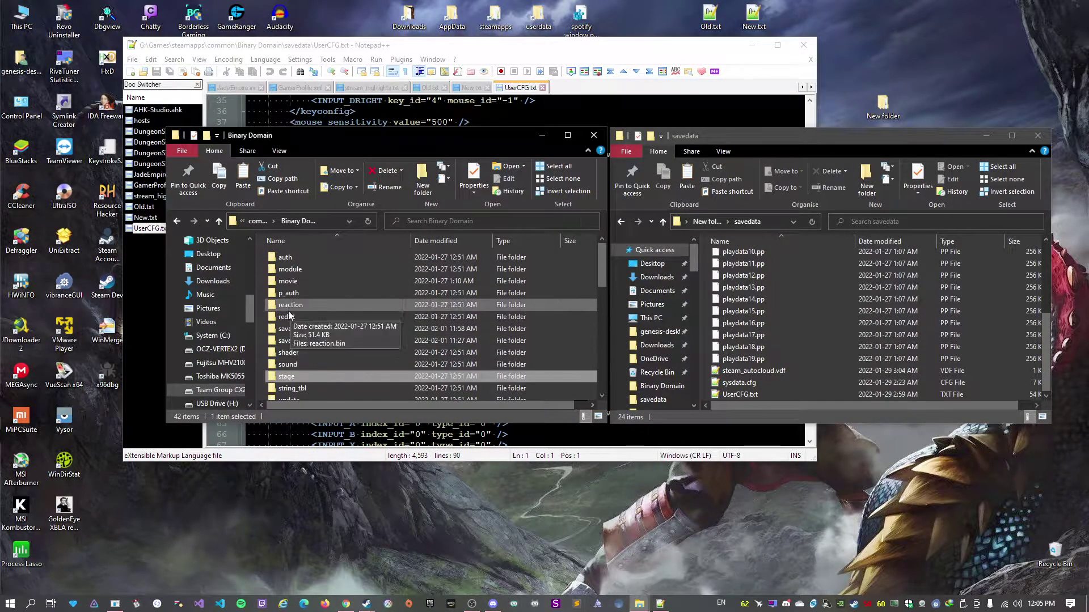
{"action": "double_click", "coordinate": [298, 329]}
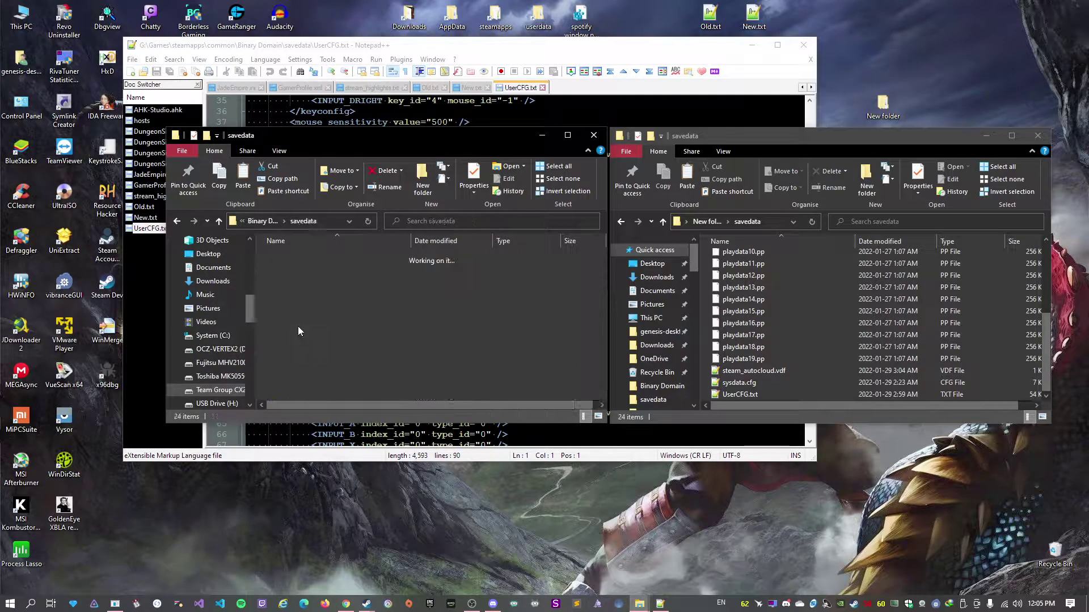
{"action": "left_click", "coordinate": [299, 329]}
{"action": "scroll", "coordinate": [604, 261], "scroll_direction": "down", "scroll_amount": 4}
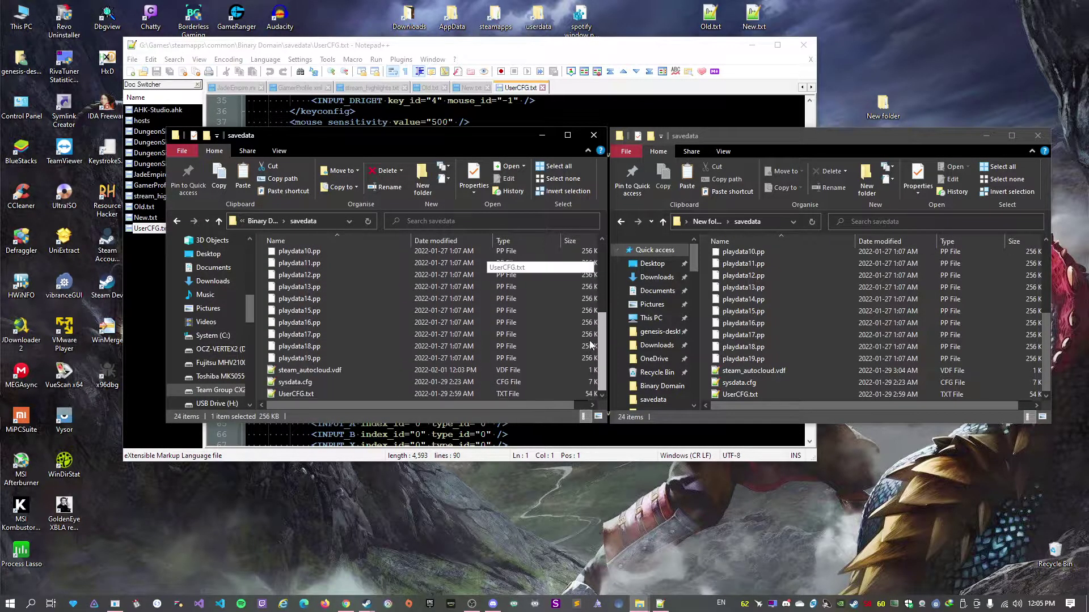
{"action": "left_click", "coordinate": [294, 393]}
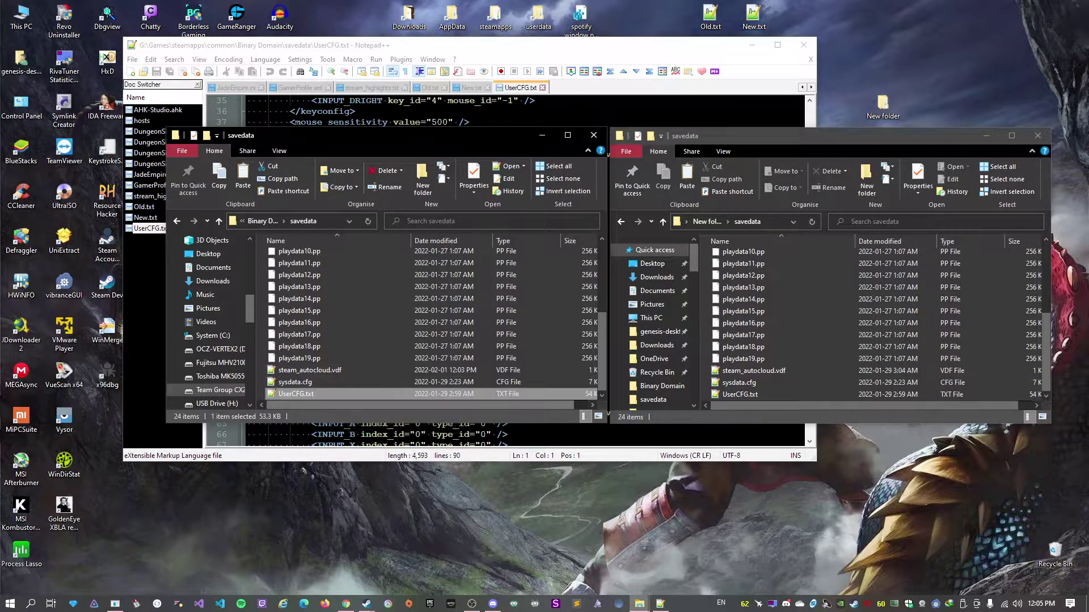
Switch to Notepad++ and reload UserCFG.txt with its changed contents.
{"action": "key", "text": "Return"}
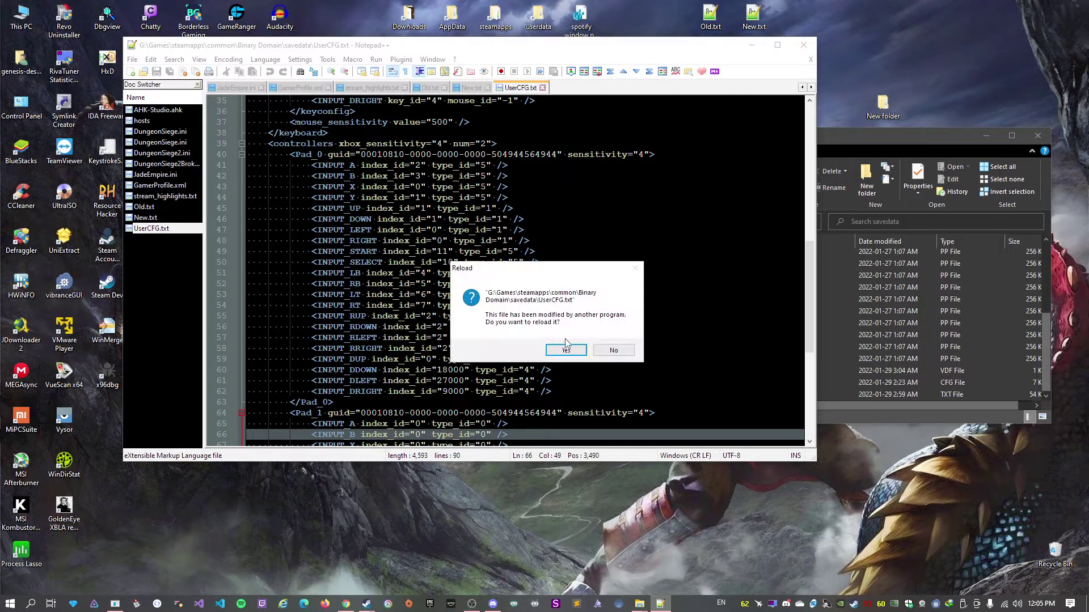
{"action": "left_click", "coordinate": [569, 349]}
{"action": "left_click", "coordinate": [619, 251]}
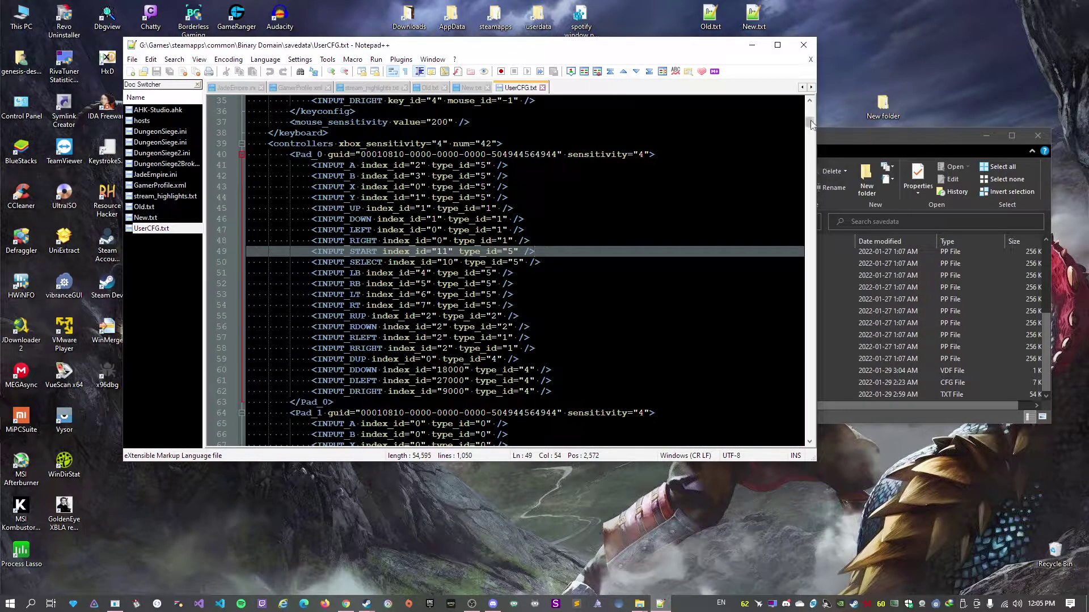
{"action": "left_click_drag", "start_coordinate": [811, 120], "coordinate": [809, 109]}
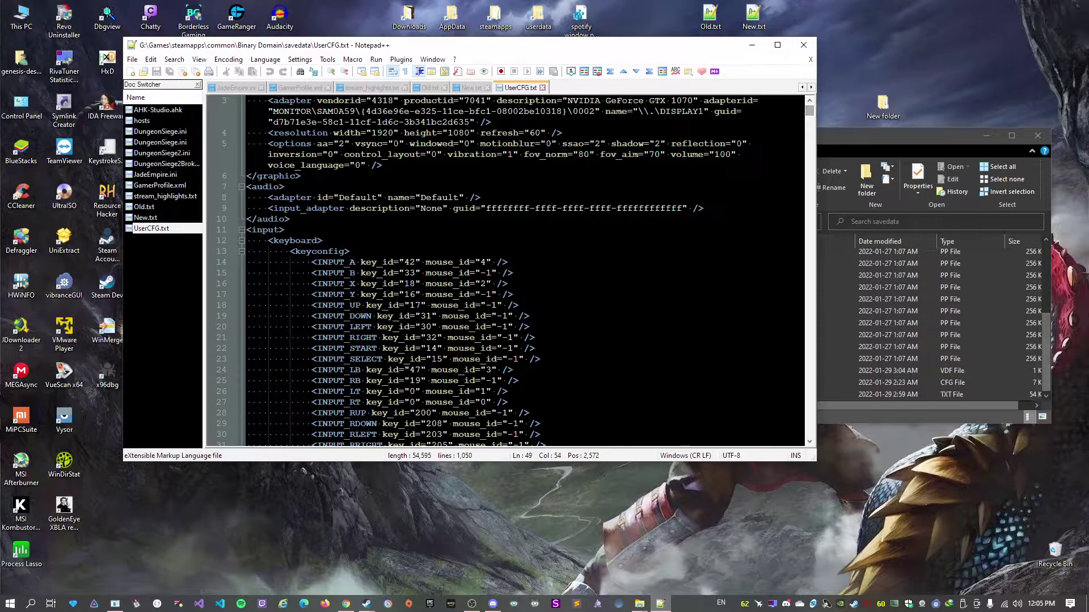
Inspect the 1,050-line file from the display adapter and resolution lines down to the last entry, Pad_41.
{"action": "left_click_drag", "start_coordinate": [386, 165], "coordinate": [268, 111]}
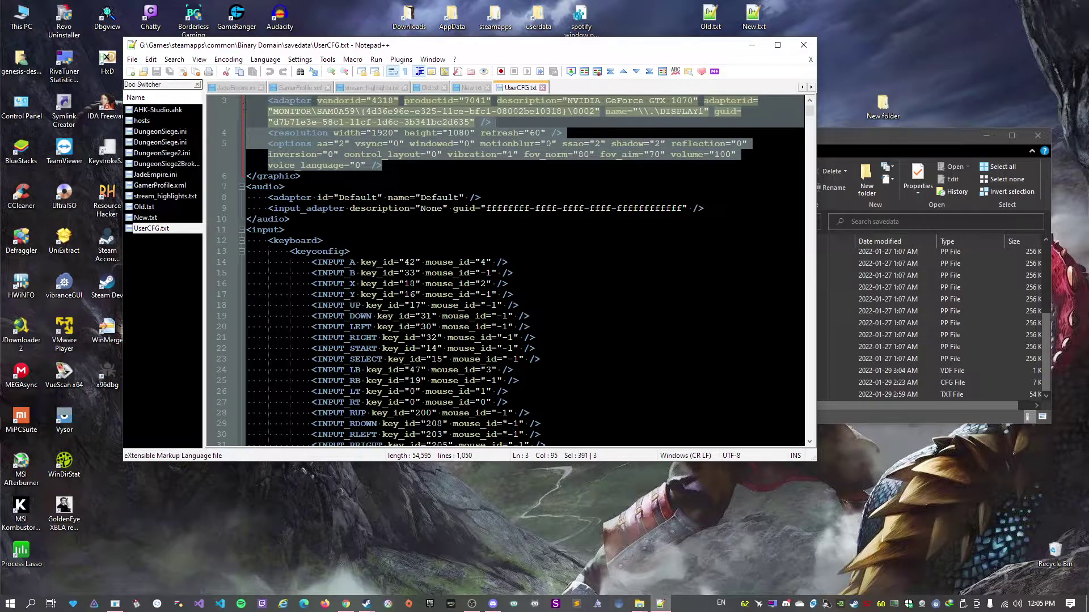
{"action": "scroll", "coordinate": [505, 272], "scroll_direction": "down", "scroll_amount": 4}
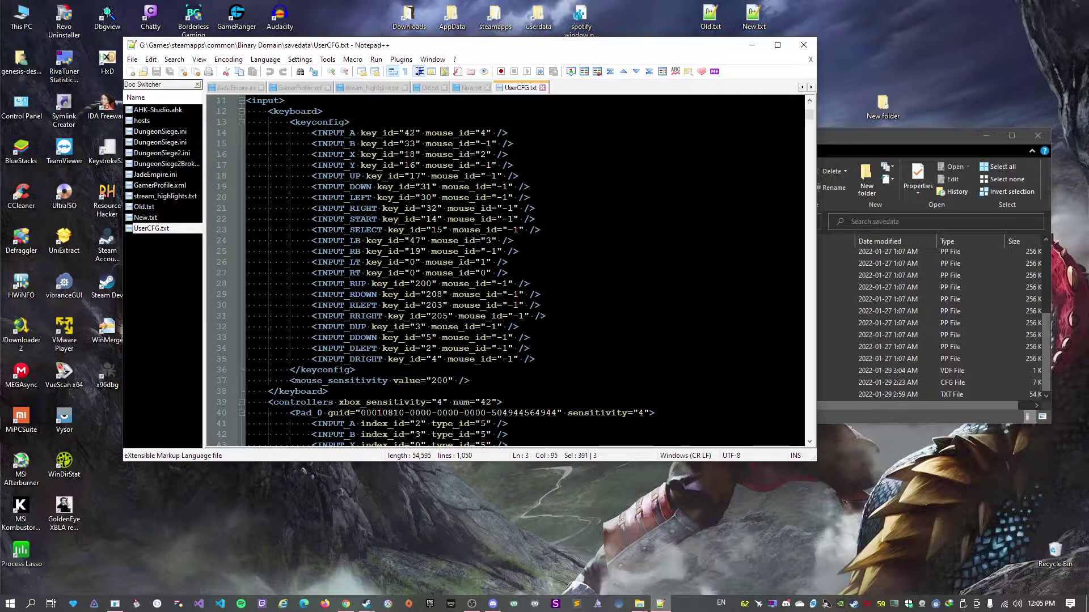
{"action": "left_click_drag", "start_coordinate": [536, 359], "coordinate": [458, 305]}
{"action": "scroll", "coordinate": [414, 277], "scroll_direction": "down", "scroll_amount": 8}
{"action": "scroll", "coordinate": [618, 282], "scroll_direction": "down", "scroll_amount": 3}
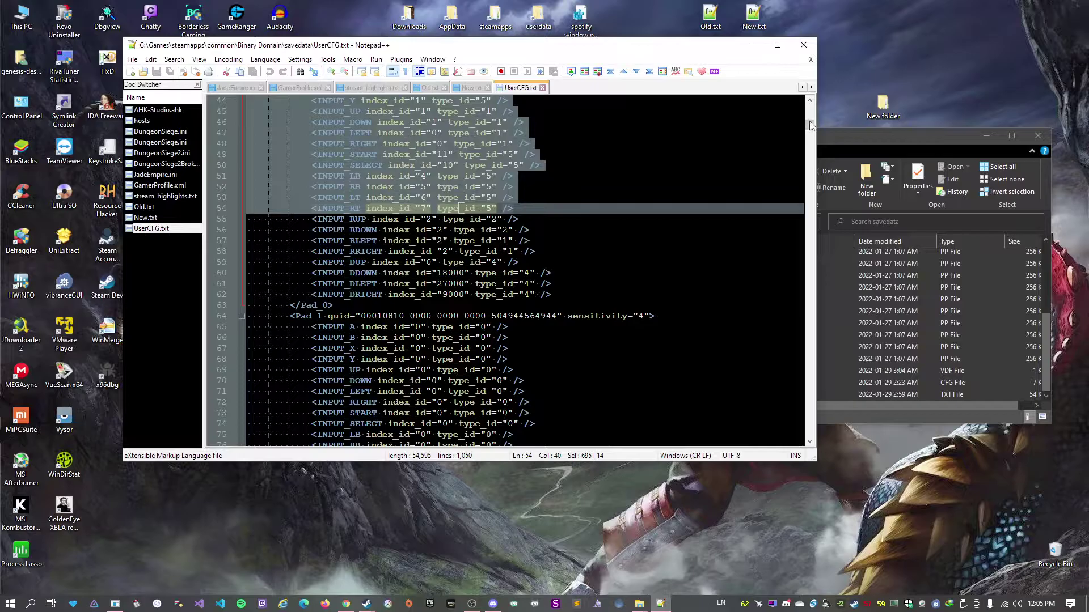
{"action": "left_click_drag", "start_coordinate": [809, 121], "coordinate": [777, 426]}
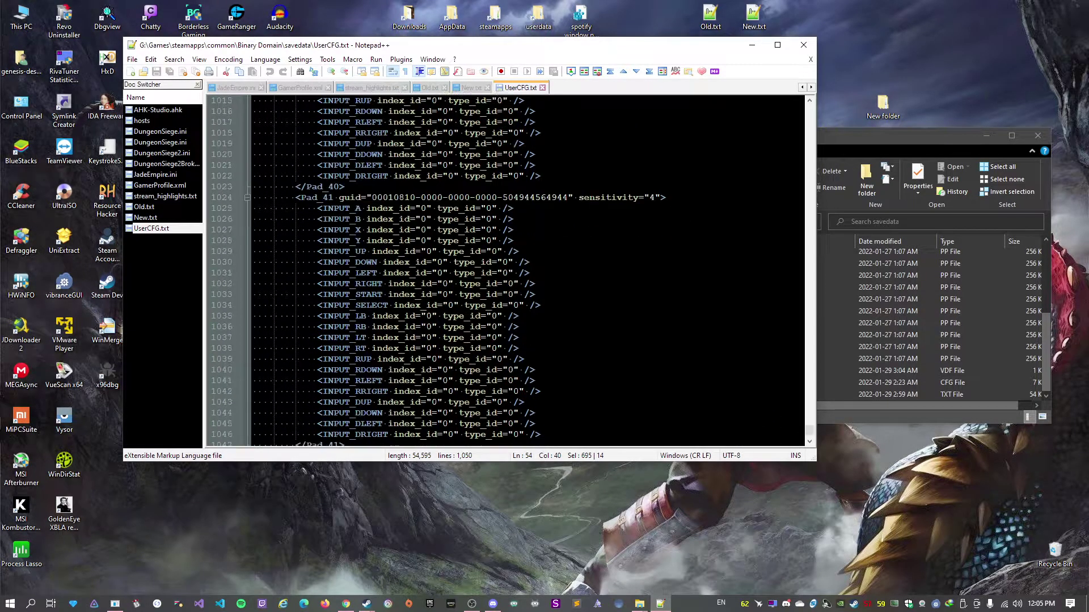
{"action": "left_click", "coordinate": [339, 198]}
{"action": "scroll", "coordinate": [339, 198], "scroll_direction": "down", "scroll_amount": 2}
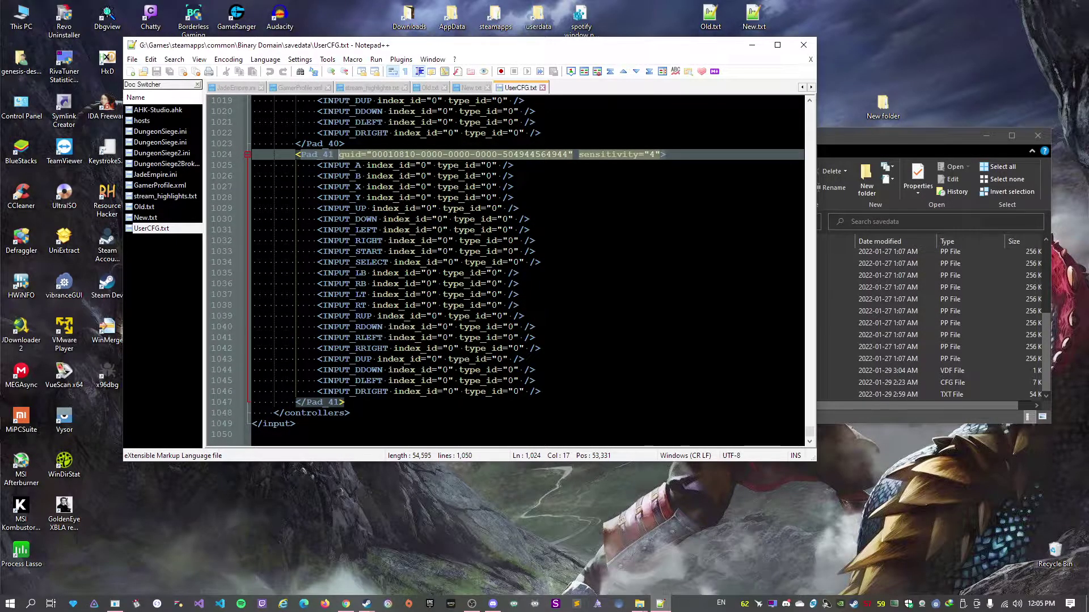
Delete the controller entries from Pad_2 onward, leaving 90 lines, and save UserCFG.txt.
{"action": "left_click_drag", "start_coordinate": [226, 402], "coordinate": [232, 332]}
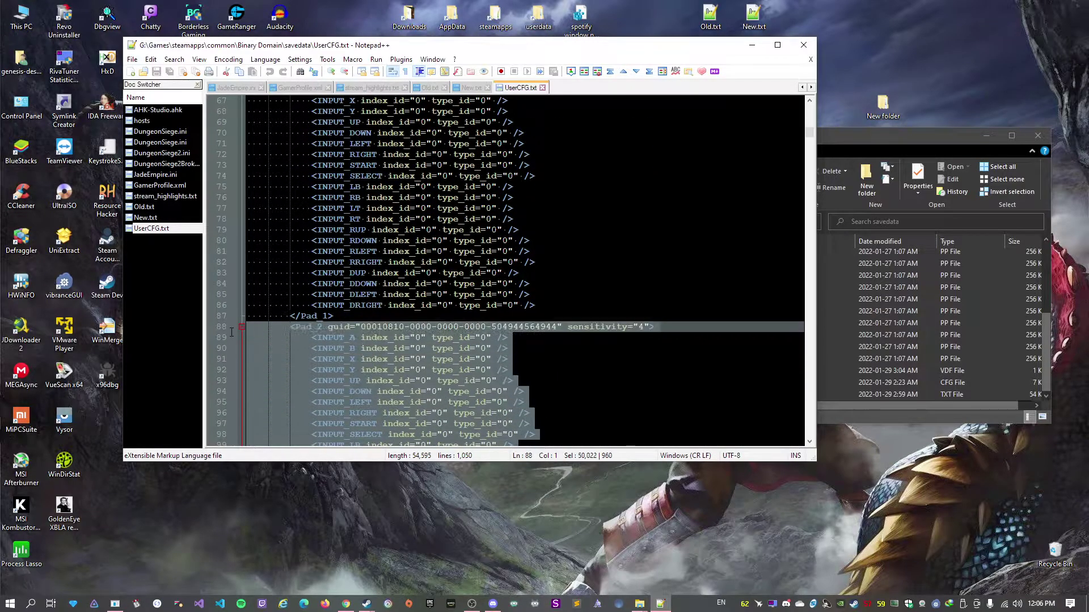
{"action": "scroll", "coordinate": [457, 388], "scroll_direction": "down", "scroll_amount": 1}
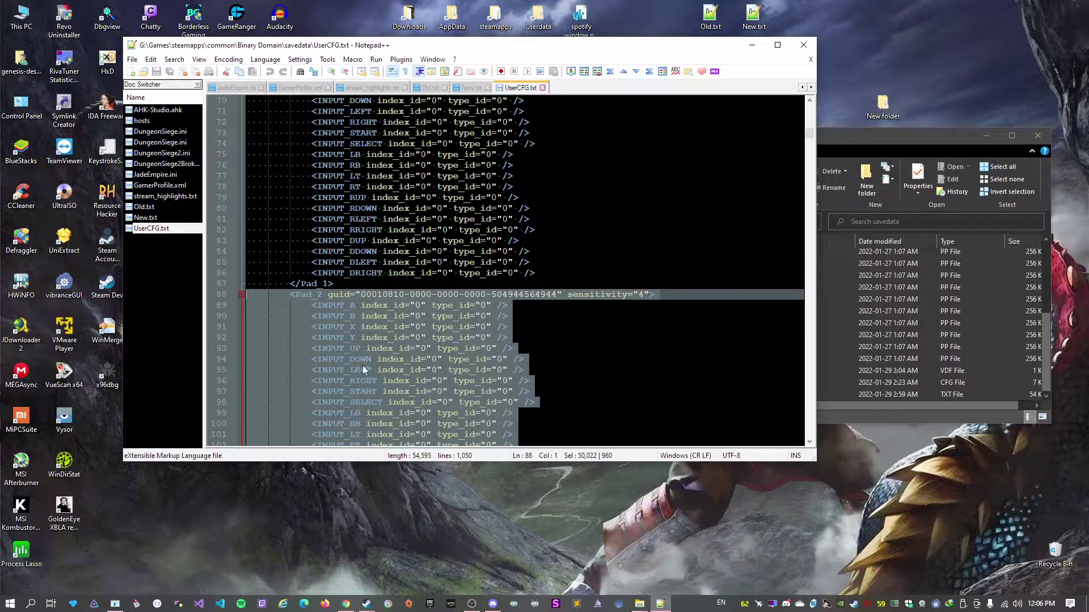
{"action": "key", "text": "Delete"}
{"action": "key", "text": "BackSpace"}
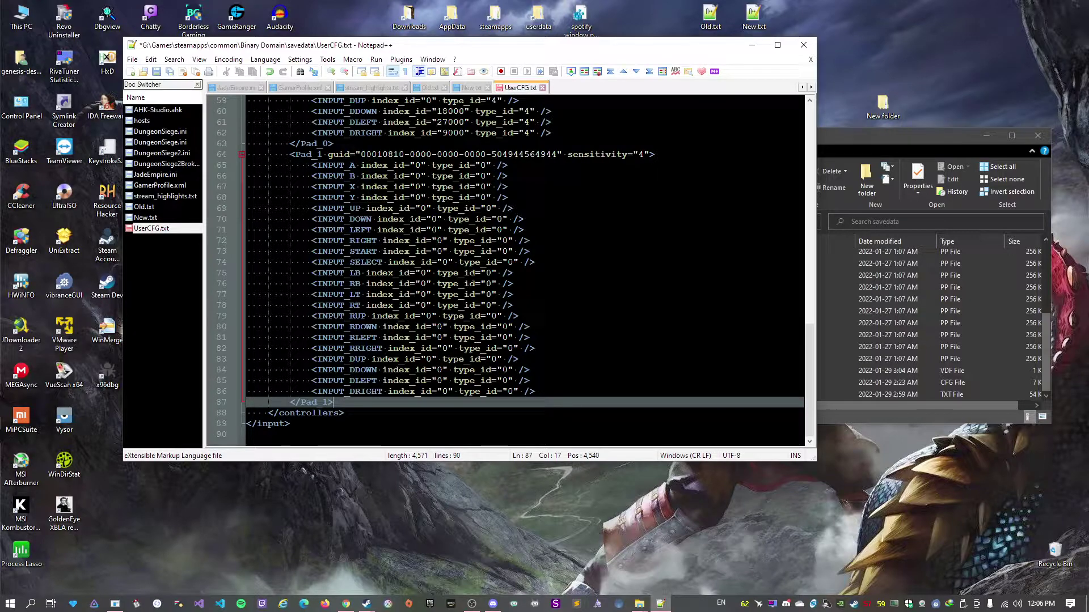
{"action": "left_click", "coordinate": [535, 240]}
{"action": "key", "text": "ctrl+s"}
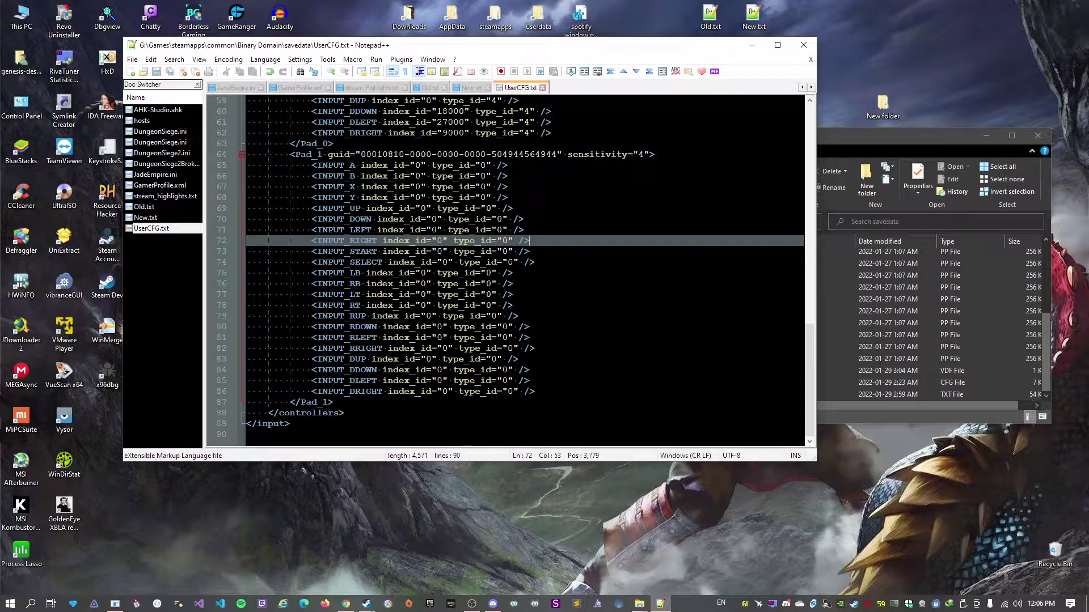
Relaunch Binary Domain from Steam's recent games list on the taskbar.
{"action": "right_click", "coordinate": [362, 608]}
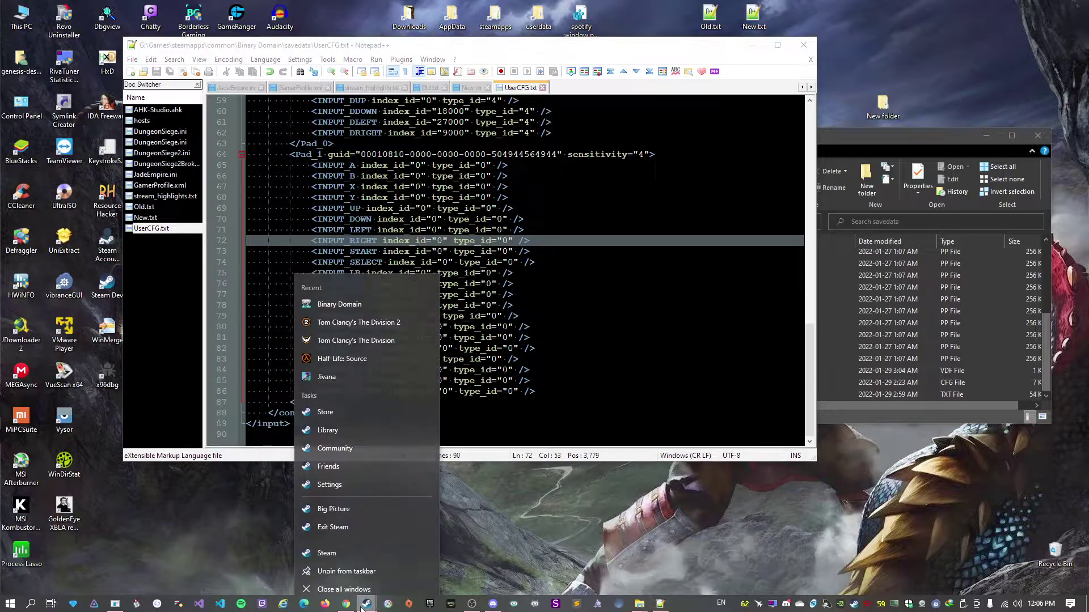
{"action": "left_click", "coordinate": [359, 299]}
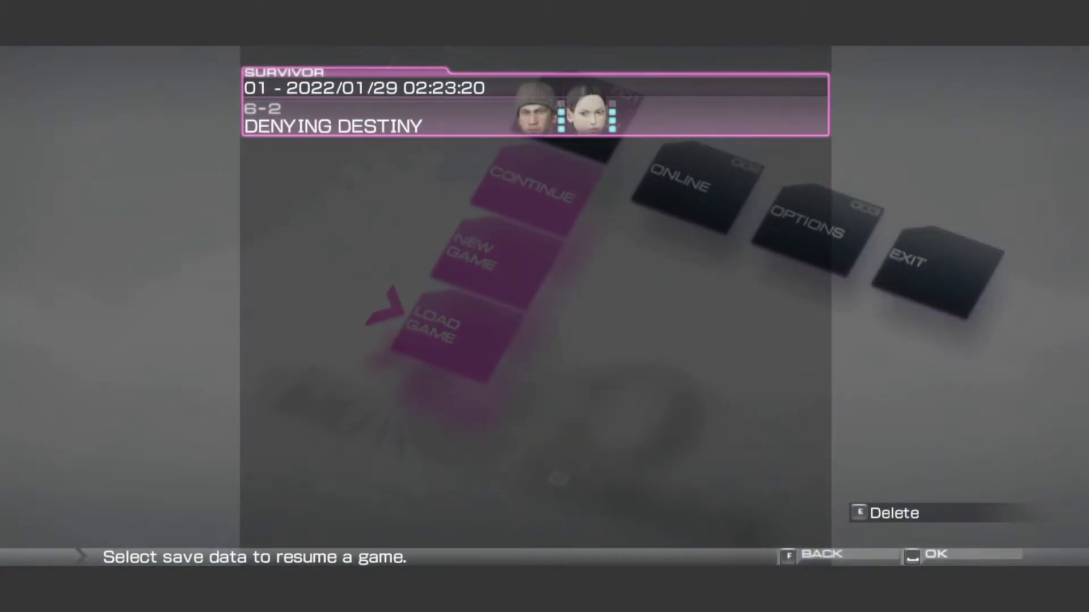
{"action": "key", "text": "space"}
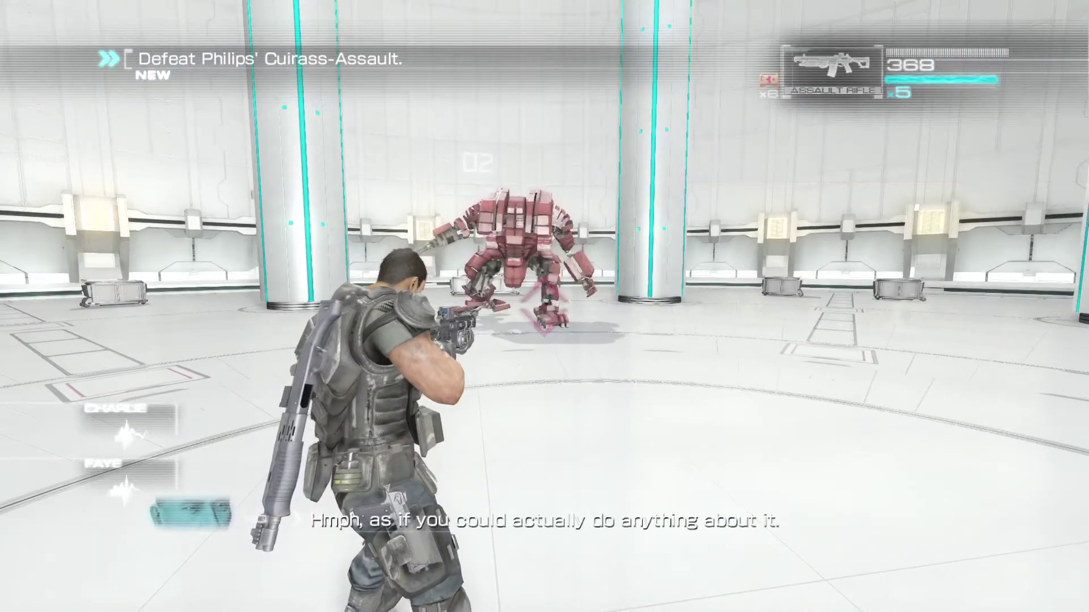
Load the 6-2 Denying Destiny save into gameplay, then bring up the pause menu to exit.
{"action": "key", "text": "Escape"}
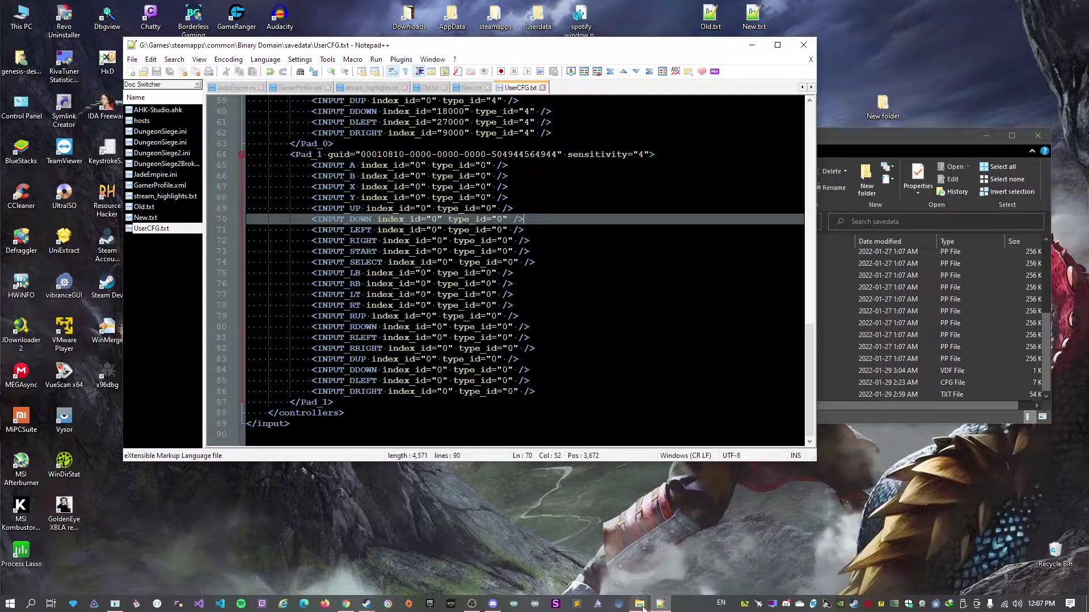
Delete UserCFG.txt from savedata and select BinaryDomainConfiguration.exe in the Binary Domain folder.
{"action": "left_click", "coordinate": [641, 607]}
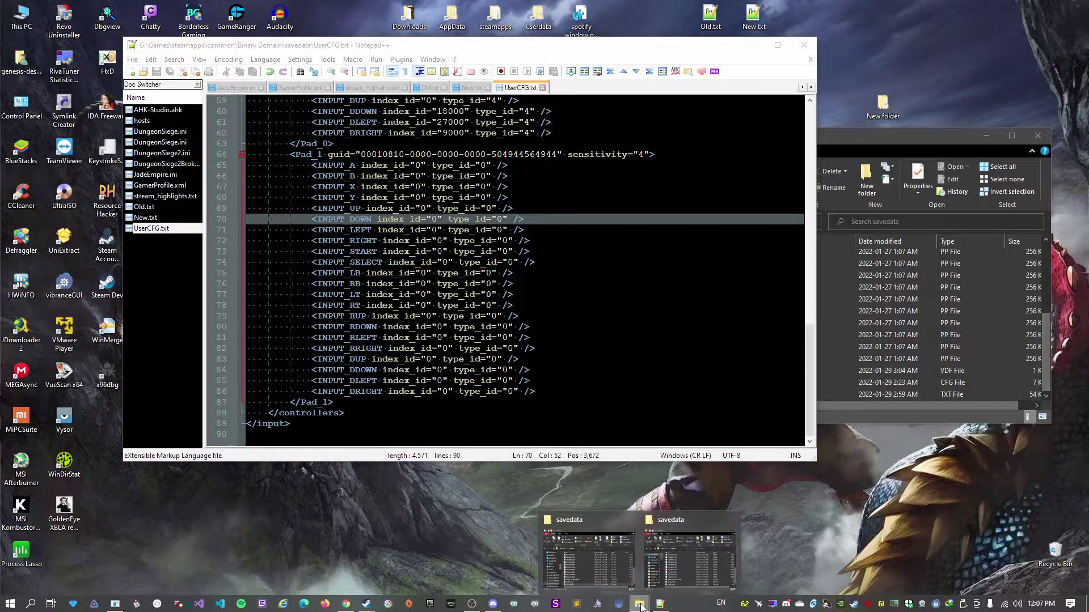
{"action": "left_click", "coordinate": [581, 560]}
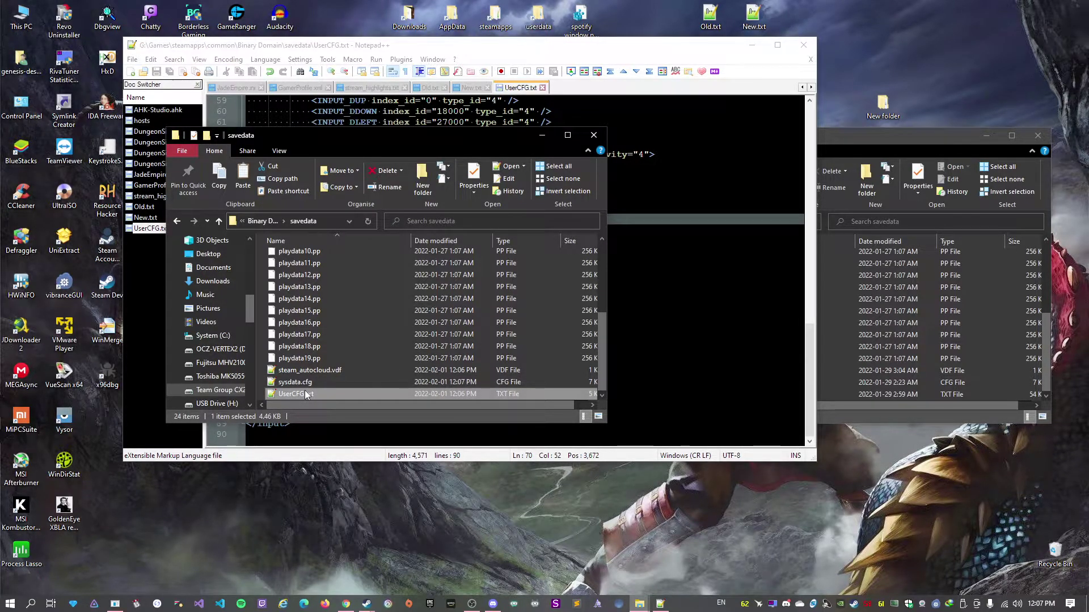
{"action": "key", "text": "Delete"}
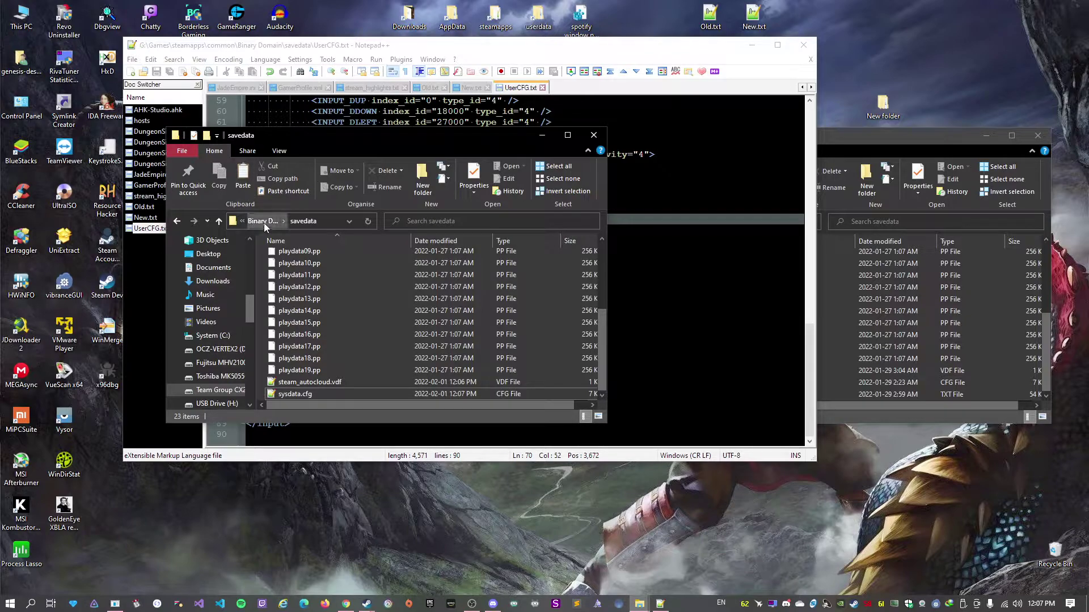
{"action": "left_click", "coordinate": [263, 222]}
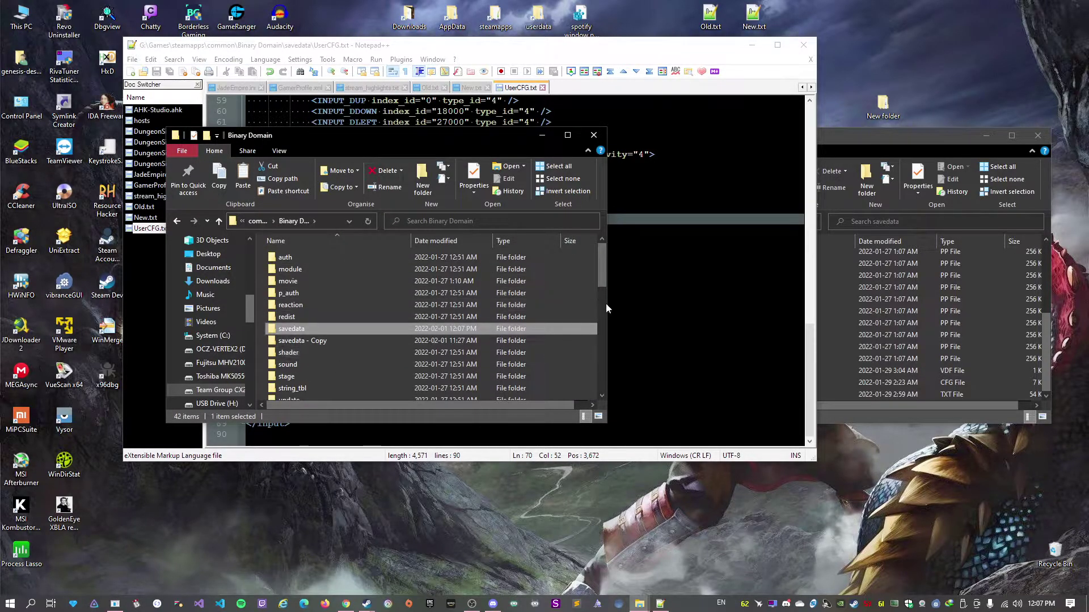
{"action": "scroll", "coordinate": [567, 306], "scroll_direction": "down", "scroll_amount": 5}
{"action": "left_click", "coordinate": [326, 291]}
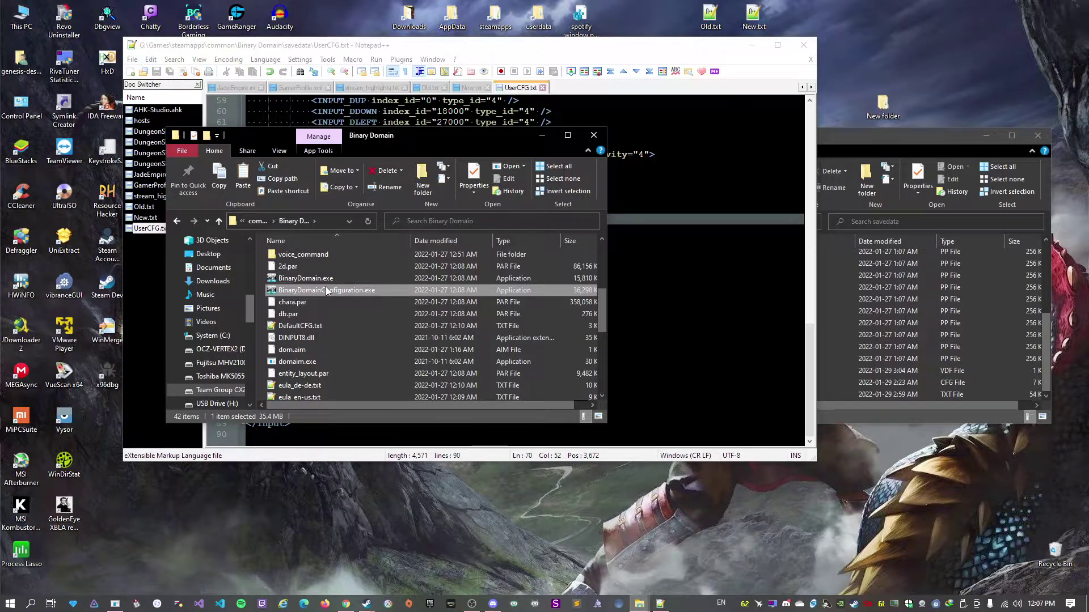
Run BinaryDomainConfiguration.exe and save its settings at 1920 x 1080 @ 60Hz with VSync on.
{"action": "double_click", "coordinate": [327, 291]}
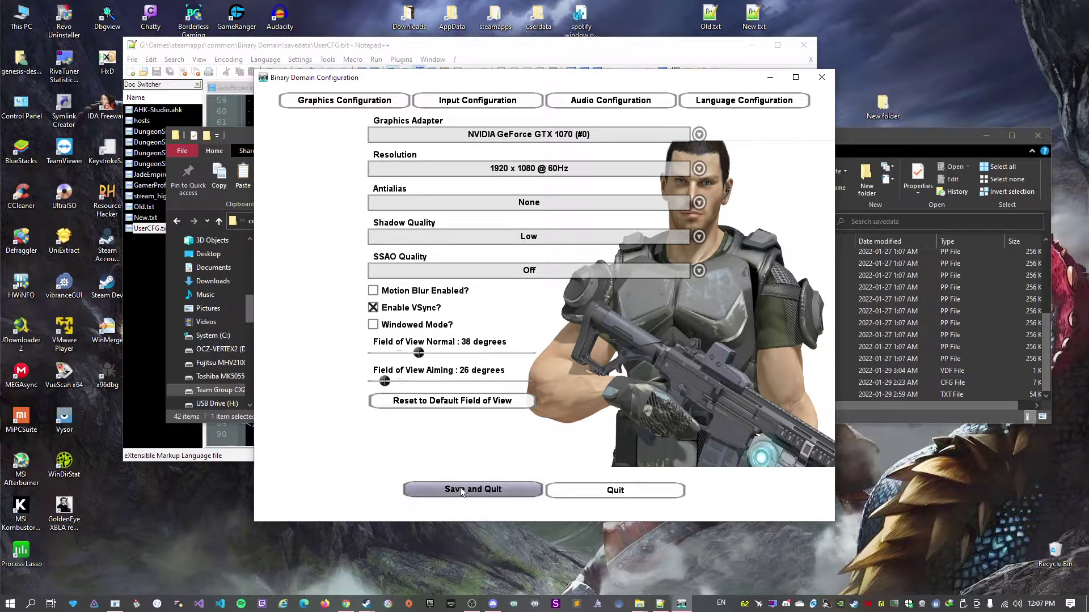
{"action": "left_click", "coordinate": [465, 102]}
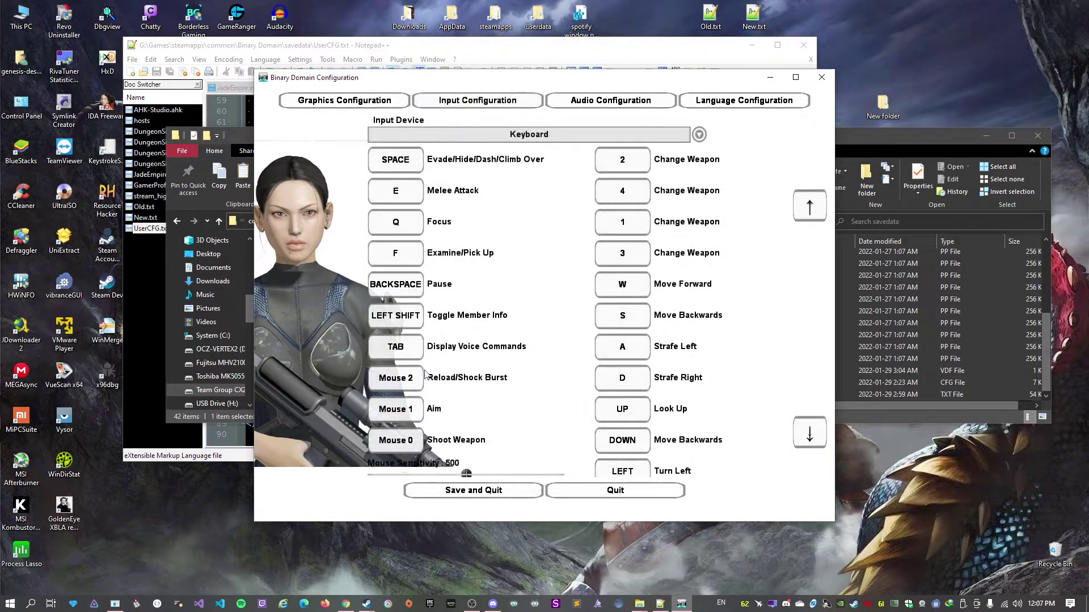
{"action": "left_click", "coordinate": [344, 101]}
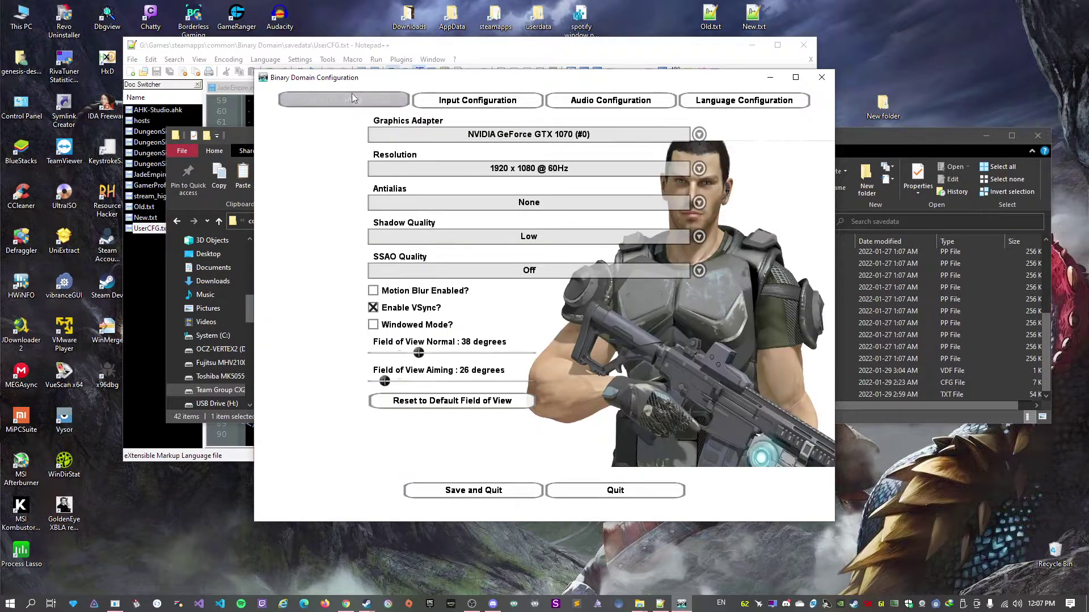
{"action": "left_click", "coordinate": [475, 492]}
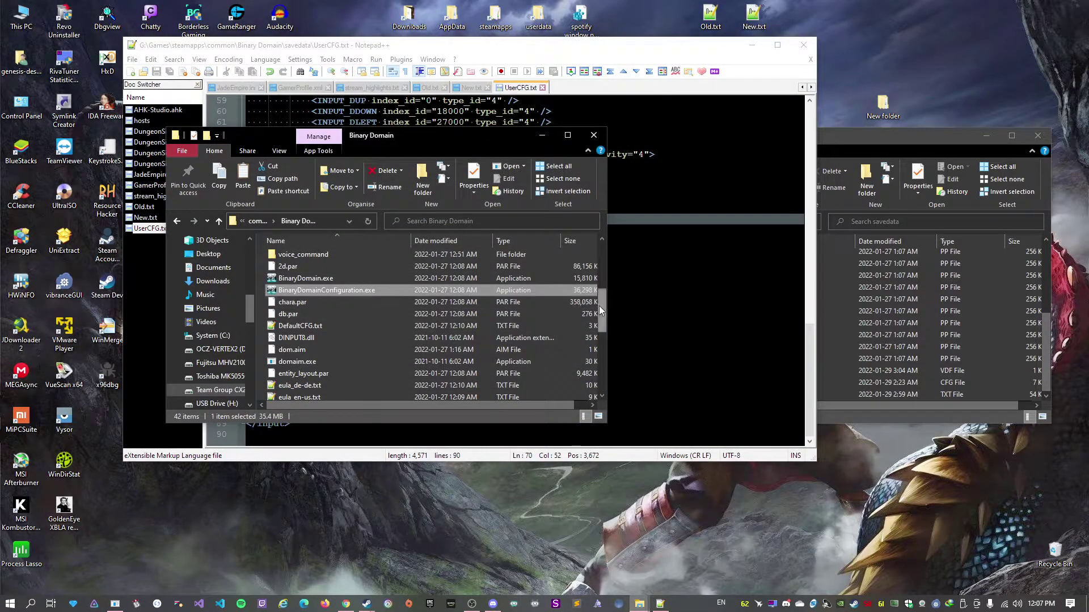
Return Explorer to savedata and reload the regenerated UserCFG.txt in Notepad++.
{"action": "left_click_drag", "start_coordinate": [600, 309], "coordinate": [601, 293]}
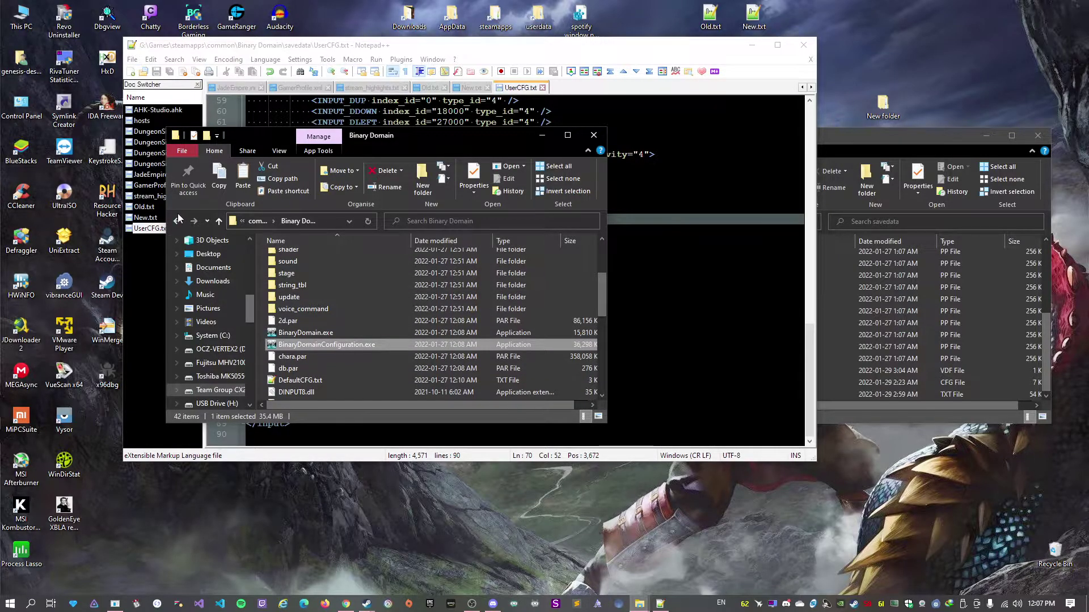
{"action": "left_click", "coordinate": [179, 218]}
{"action": "scroll", "coordinate": [600, 307], "scroll_direction": "down", "scroll_amount": 5}
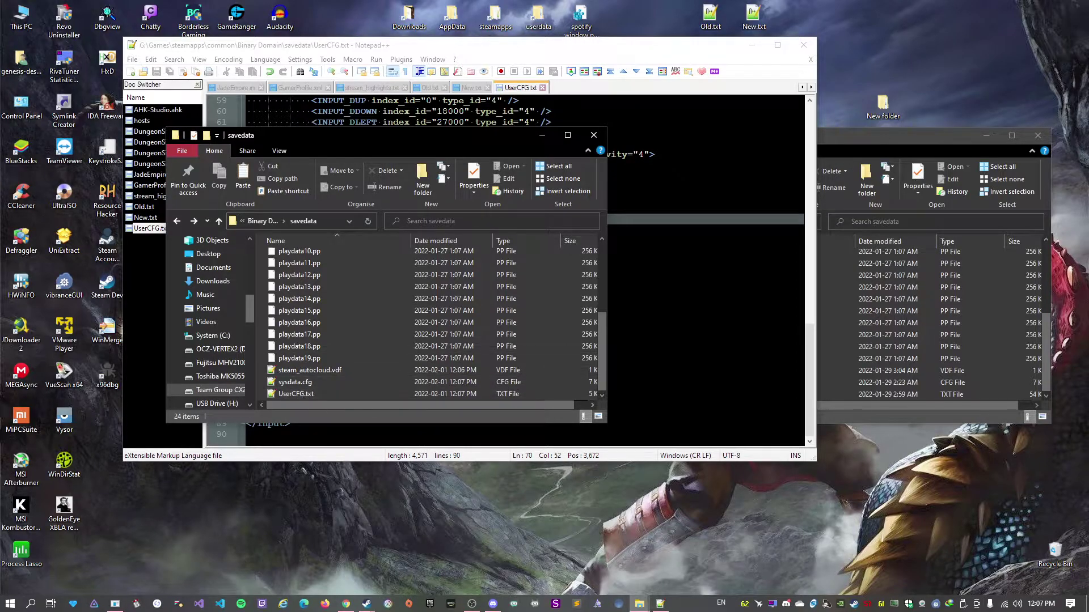
{"action": "key", "text": "alt+Tab"}
{"action": "left_click", "coordinate": [566, 352]}
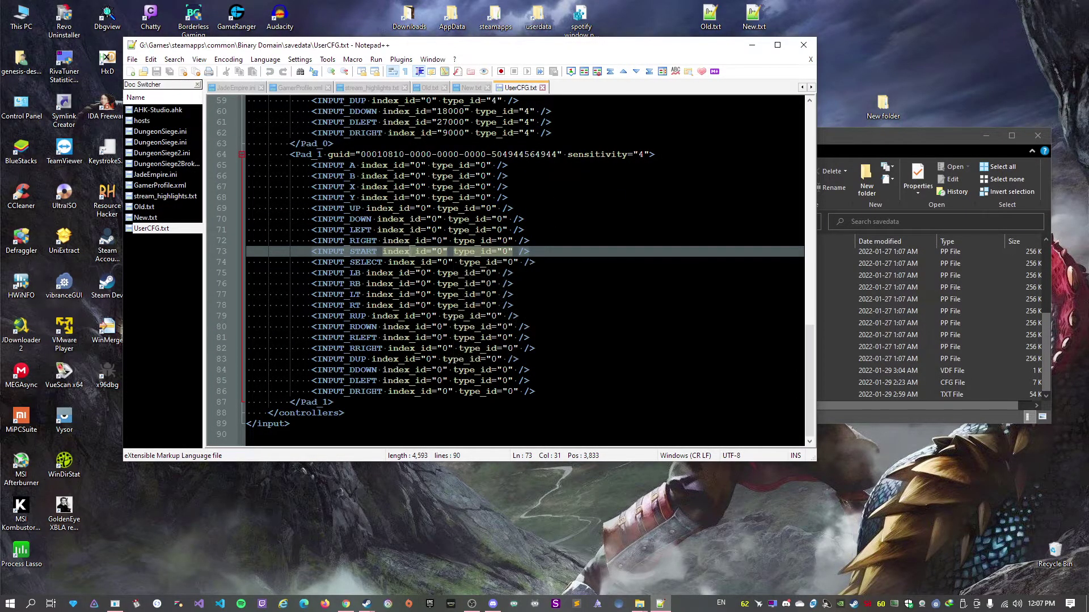
Scroll through the reloaded file and select the options lines near its start.
{"action": "left_click_drag", "start_coordinate": [808, 382], "coordinate": [809, 180]}
{"action": "left_click_drag", "start_coordinate": [545, 413], "coordinate": [429, 230]}
{"action": "scroll", "coordinate": [429, 230], "scroll_direction": "up", "scroll_amount": 2}
{"action": "left_click_drag", "start_coordinate": [397, 187], "coordinate": [428, 121]}
{"action": "left_click", "coordinate": [630, 237]}
{"action": "scroll", "coordinate": [808, 196], "scroll_direction": "down", "scroll_amount": 2}
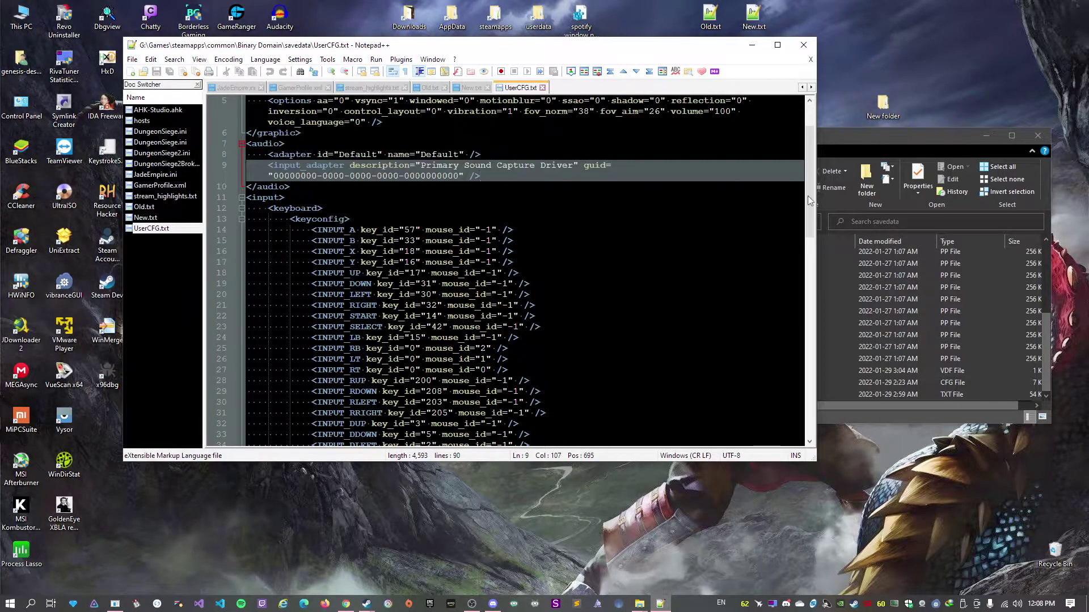
{"action": "left_click_drag", "start_coordinate": [815, 173], "coordinate": [799, 329]}
Mark Pad_0's INPUT_RT line and Pad_1's INPUT_DOWN line, checking Pad_1's inputs are zero.
{"action": "left_click", "coordinate": [381, 176]}
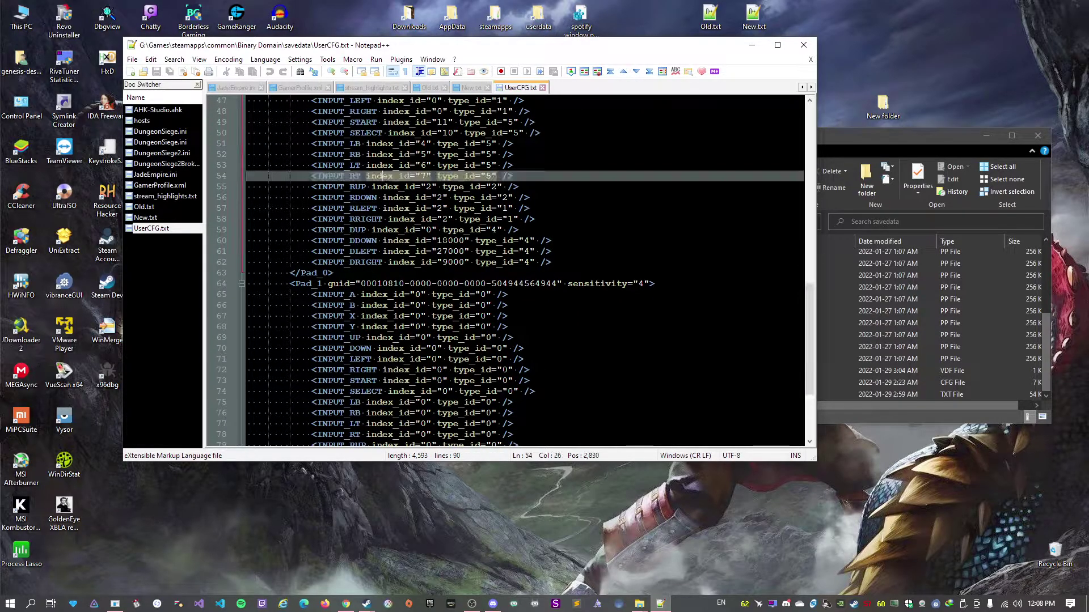
{"action": "scroll", "coordinate": [381, 176], "scroll_direction": "up", "scroll_amount": 5}
{"action": "scroll", "coordinate": [382, 176], "scroll_direction": "down", "scroll_amount": 5}
{"action": "left_click", "coordinate": [377, 348]}
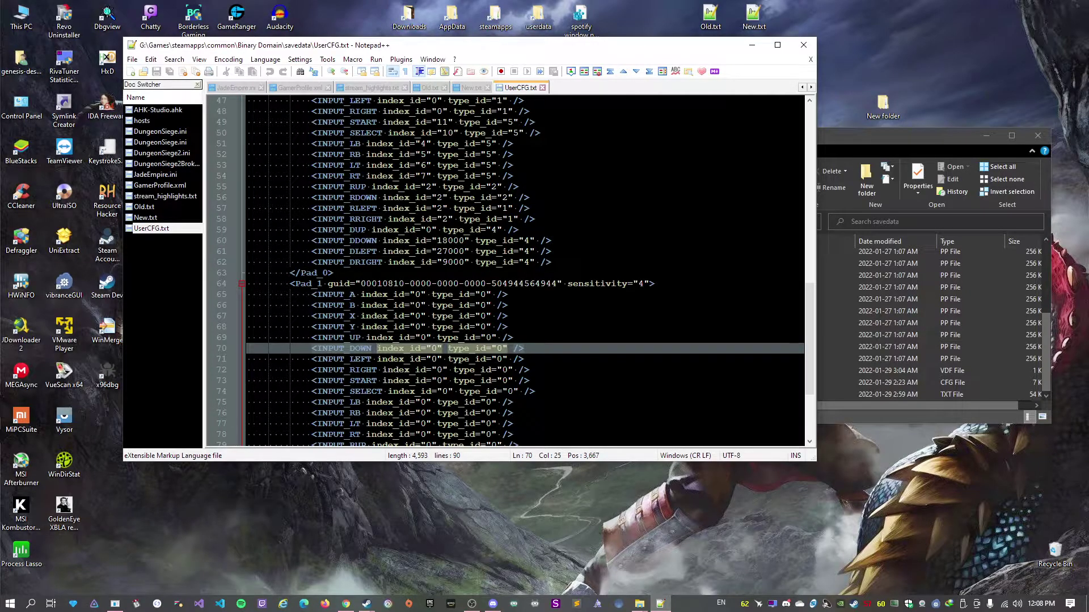
{"action": "left_click_drag", "start_coordinate": [811, 310], "coordinate": [809, 357]}
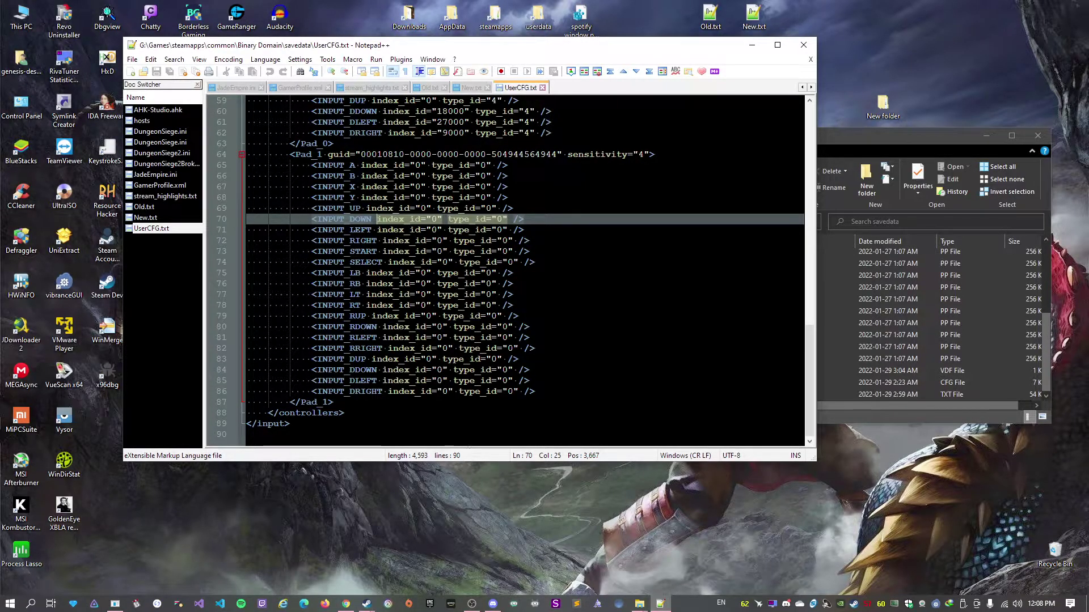
Relaunch Binary Domain from Steam's recent games and go up to the Binary Domain folder.
{"action": "right_click", "coordinate": [366, 603]}
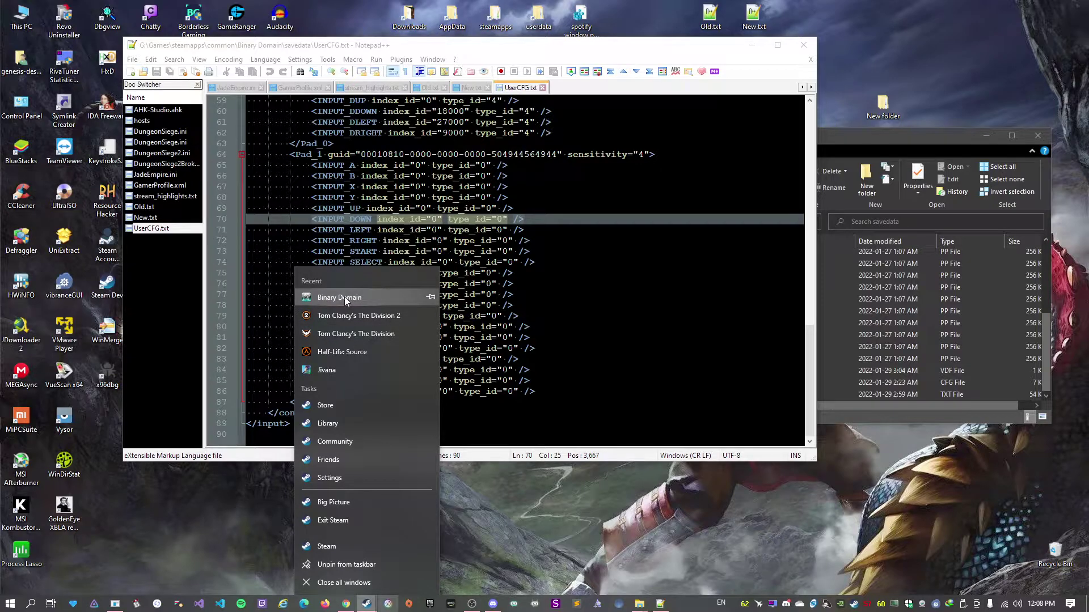
{"action": "left_click", "coordinate": [345, 297]}
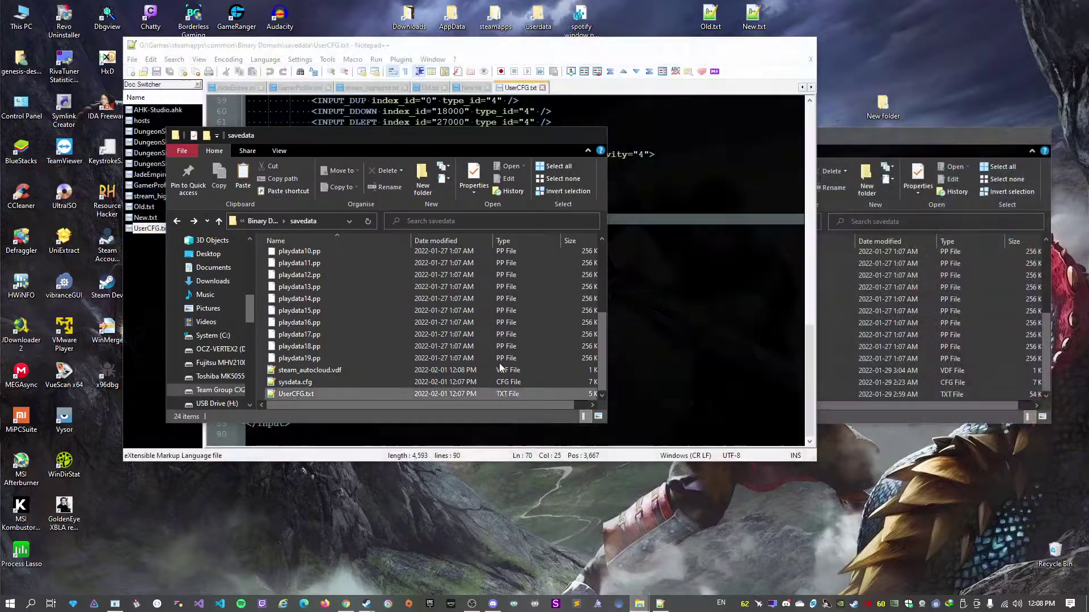
{"action": "left_click", "coordinate": [271, 222]}
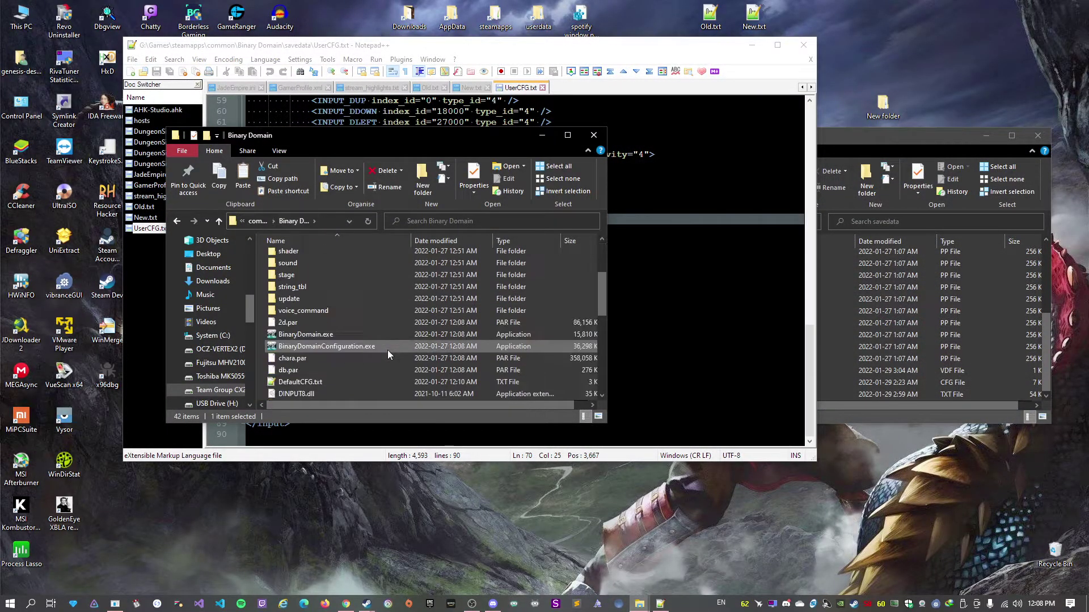
{"action": "scroll", "coordinate": [359, 325], "scroll_direction": "up", "scroll_amount": 5}
Run BinaryDomainConfiguration.exe, choose the graphics adapter, and save and quit.
{"action": "left_click", "coordinate": [335, 335]}
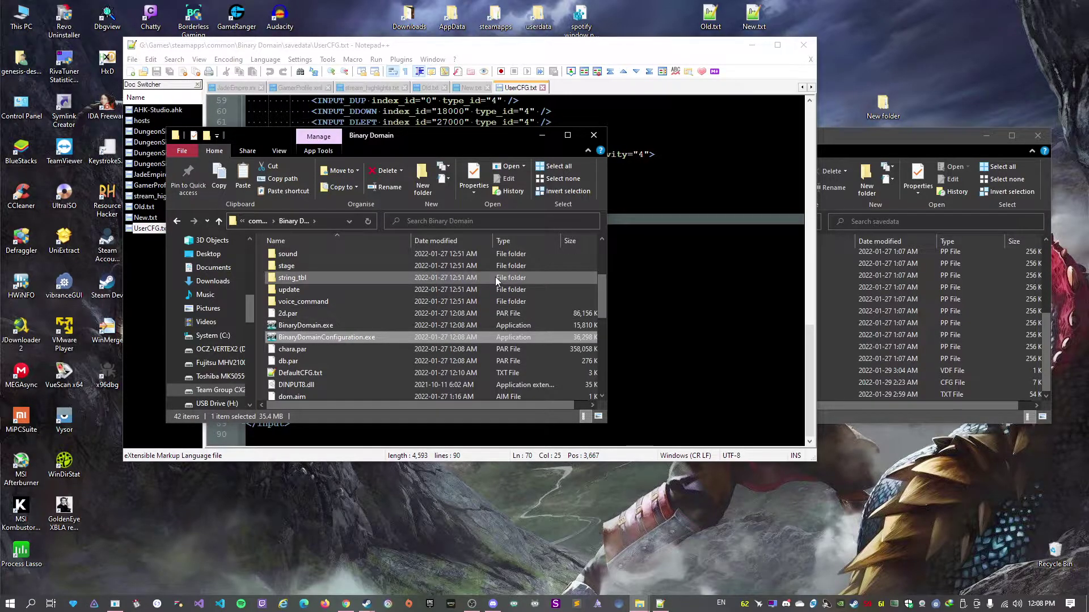
{"action": "key", "text": "Return"}
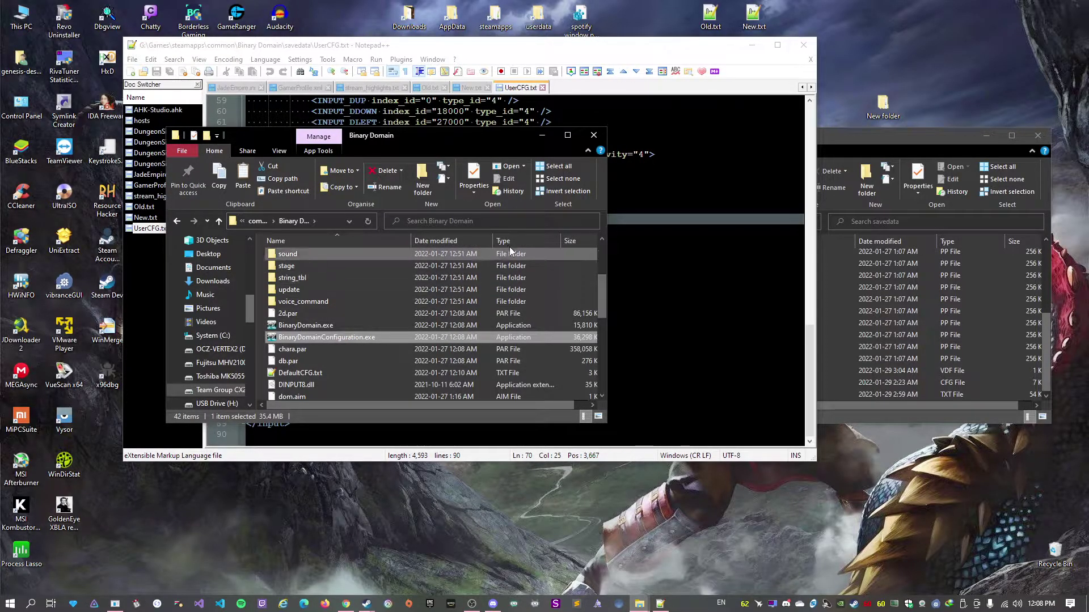
{"action": "left_click", "coordinate": [659, 138]}
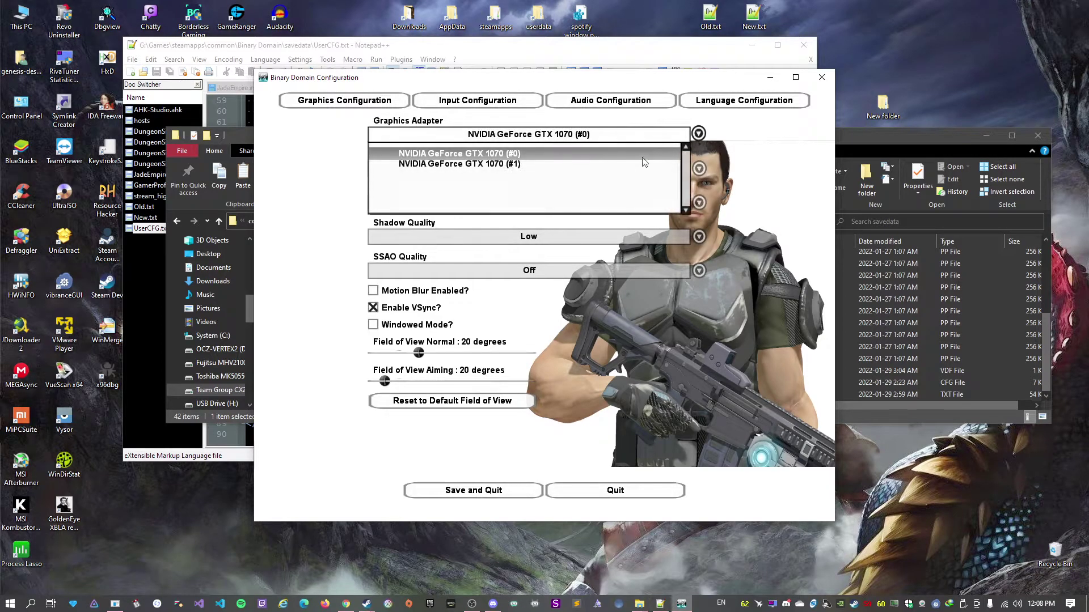
{"action": "left_click", "coordinate": [639, 164]}
{"action": "left_click", "coordinate": [503, 489]}
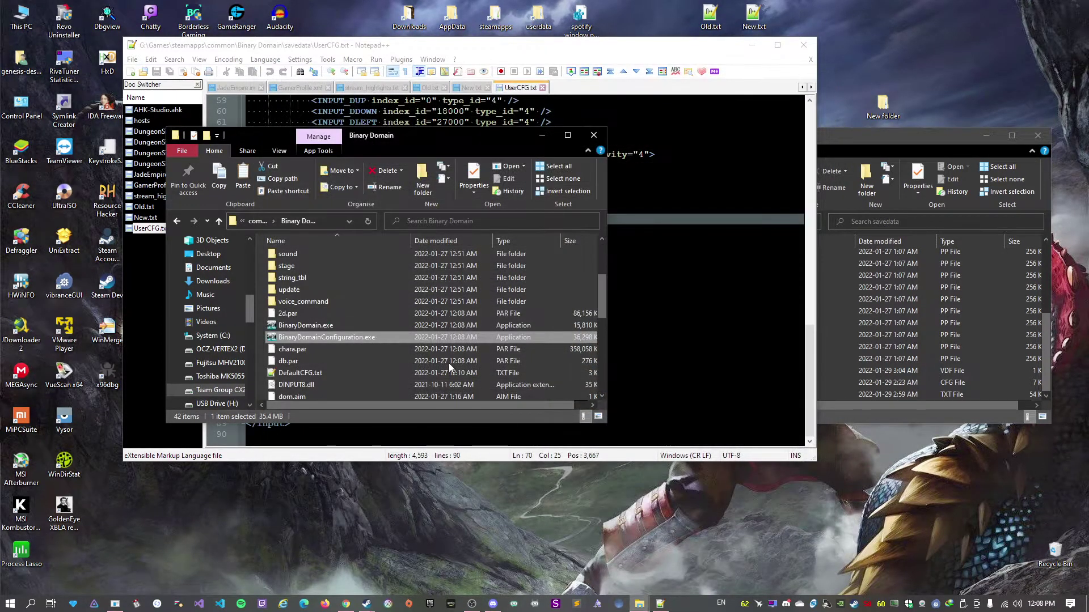
{"action": "right_click", "coordinate": [366, 604]}
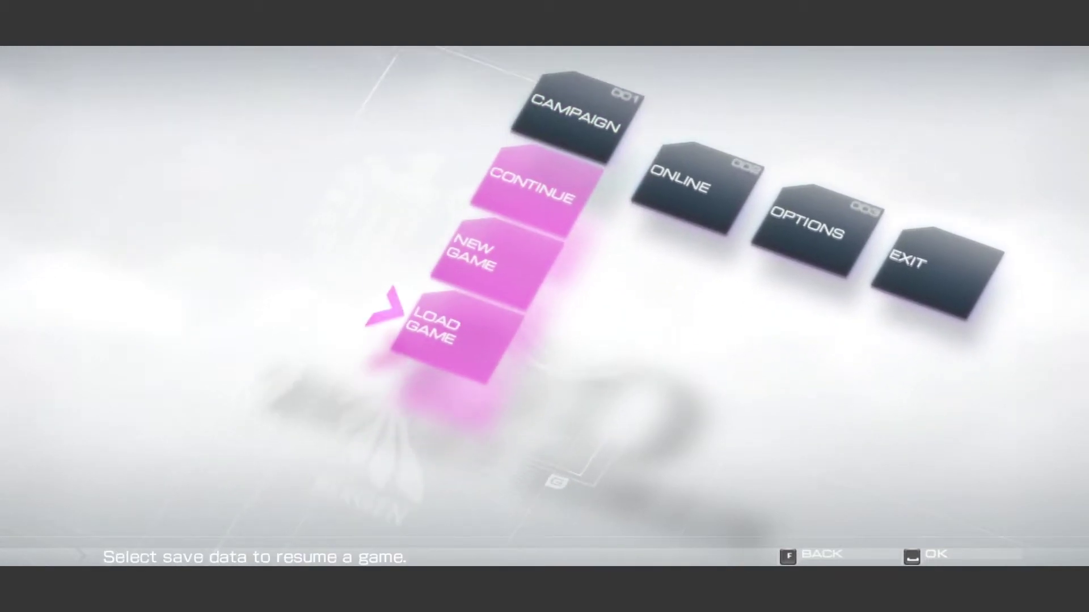
{"action": "key", "text": "space"}
{"action": "key", "text": "space"}
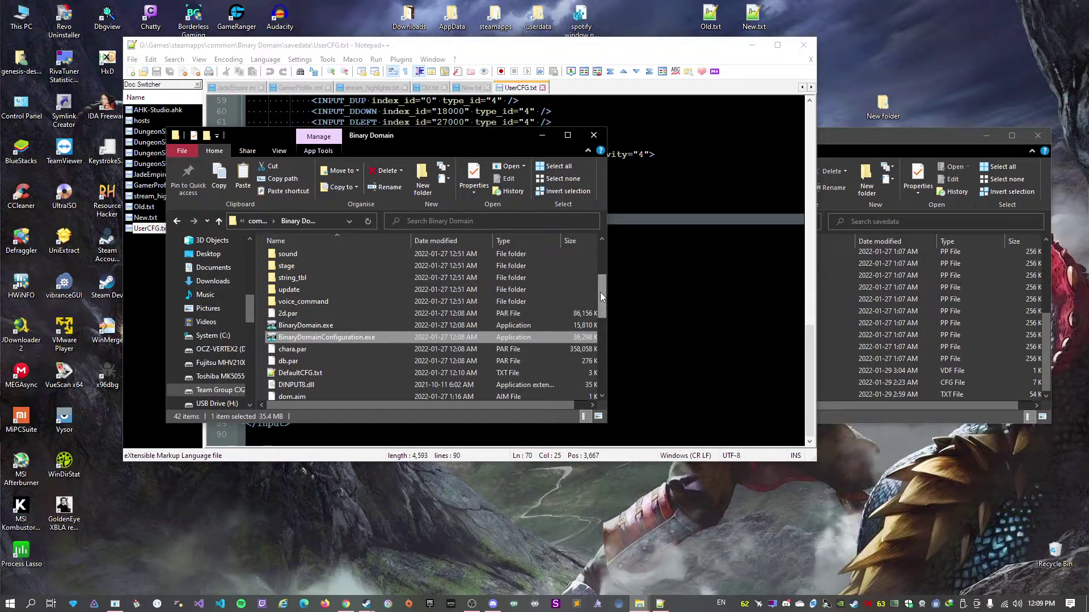
Open savedata, select the new 6.92 KB UserCFG.txt, and bring Steam's discussion back.
{"action": "left_click_drag", "start_coordinate": [600, 292], "coordinate": [599, 303]}
{"action": "scroll", "coordinate": [295, 276], "scroll_direction": "up", "scroll_amount": 2}
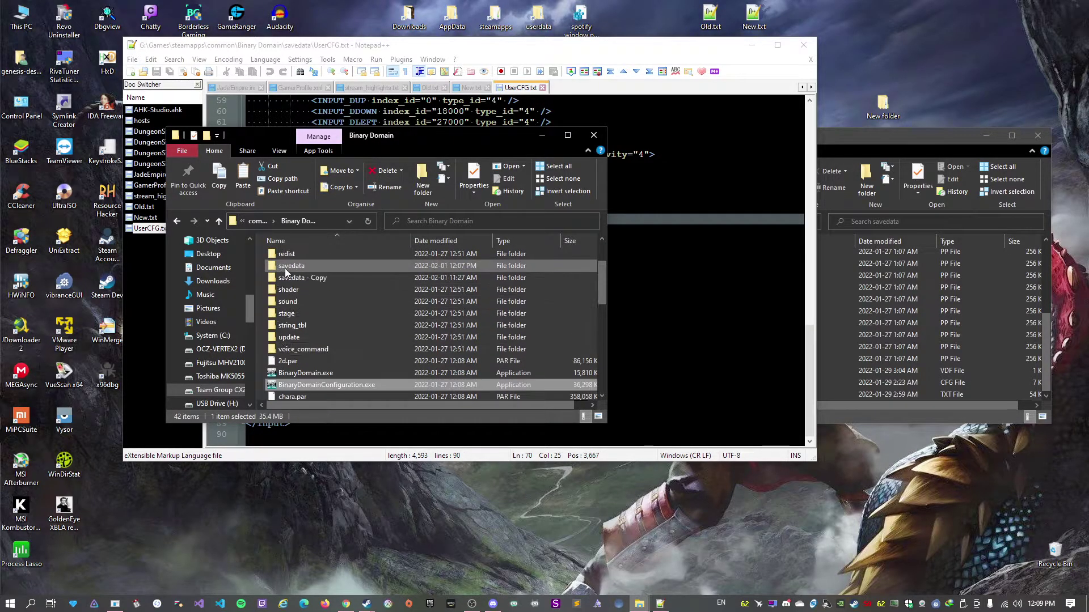
{"action": "double_click", "coordinate": [327, 278]}
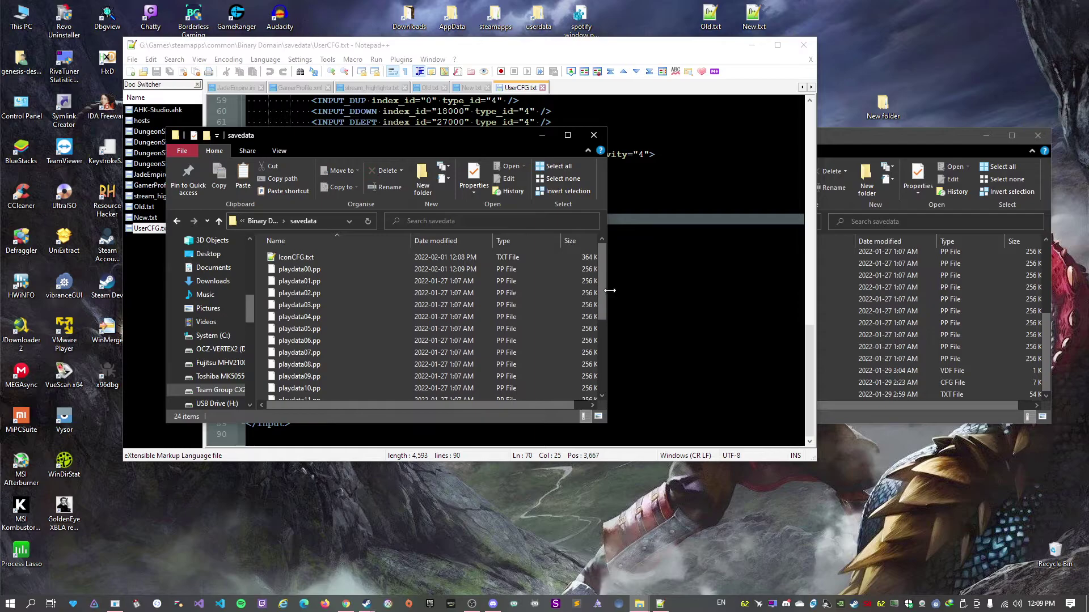
{"action": "scroll", "coordinate": [511, 295], "scroll_direction": "down", "scroll_amount": 5}
{"action": "left_click", "coordinate": [303, 394]}
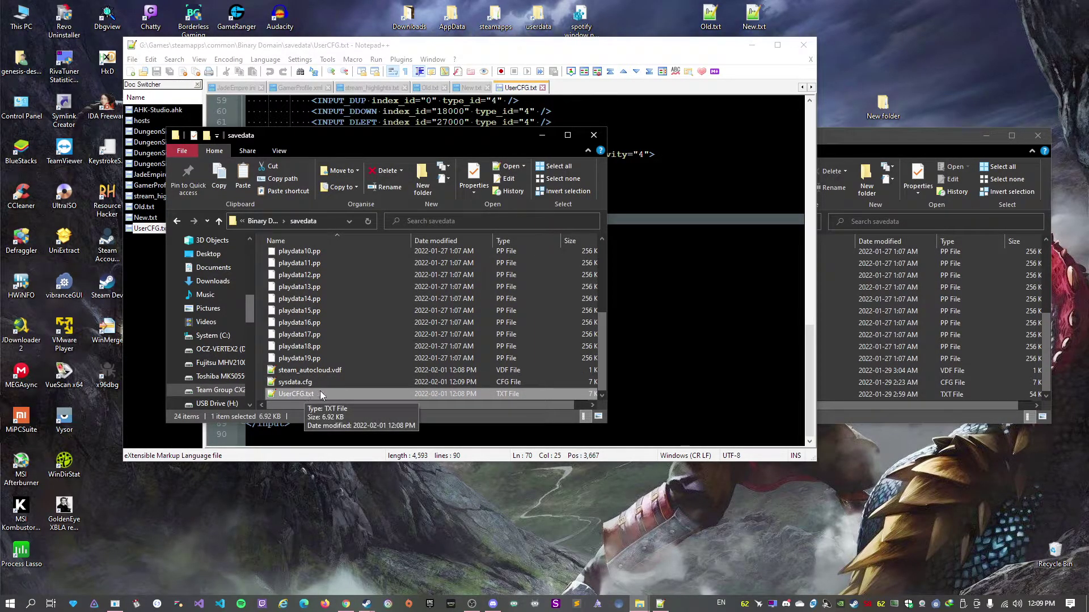
{"action": "mouse_move", "coordinate": [369, 601]}
{"action": "left_click", "coordinate": [308, 567]}
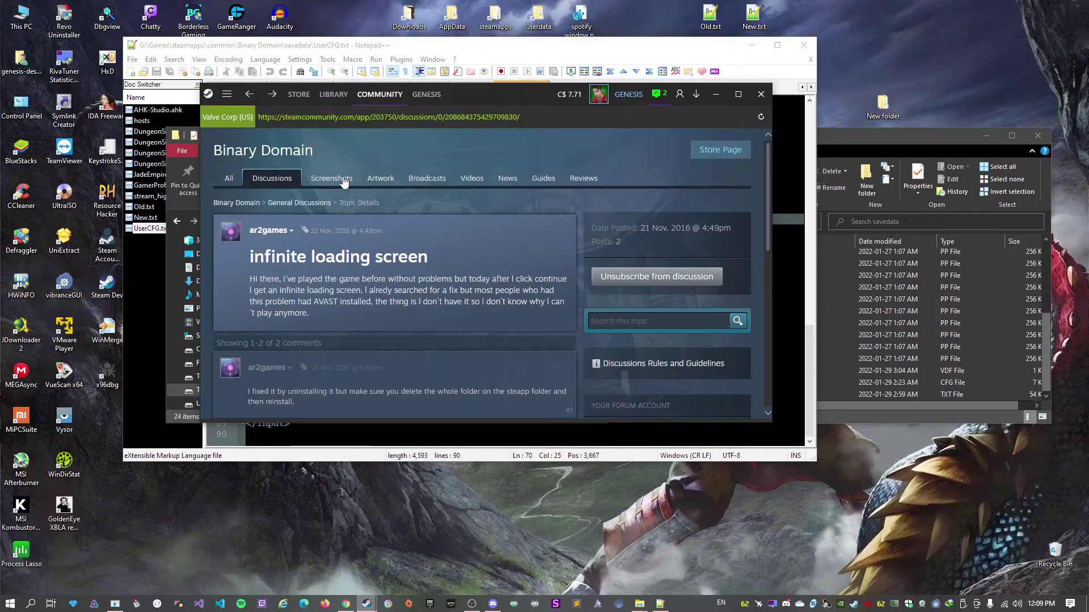
{"action": "left_click", "coordinate": [338, 105]}
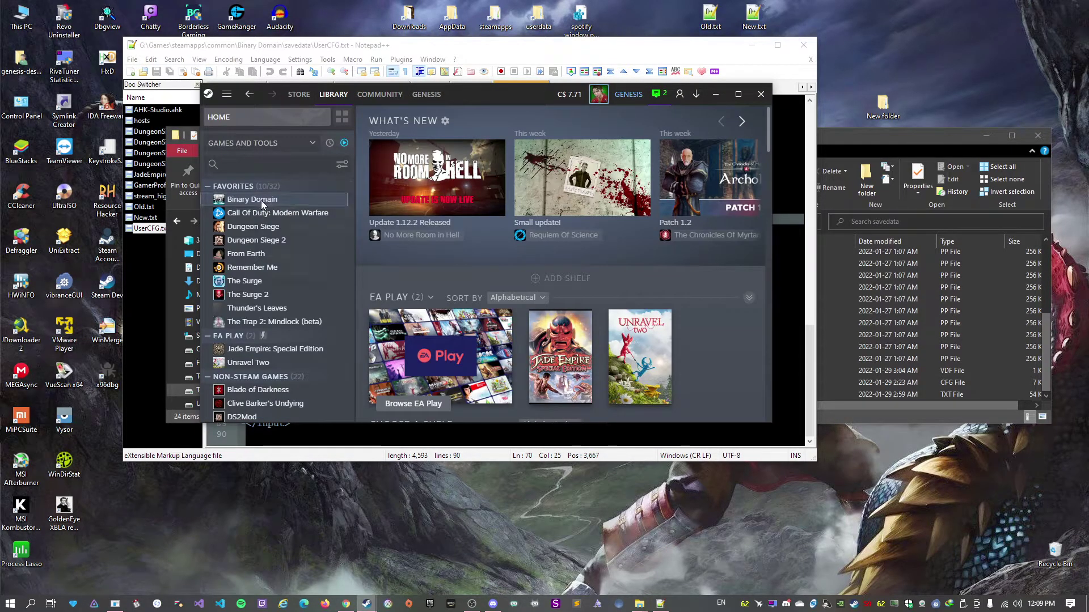
{"action": "right_click", "coordinate": [261, 199]}
{"action": "left_click", "coordinate": [289, 273]}
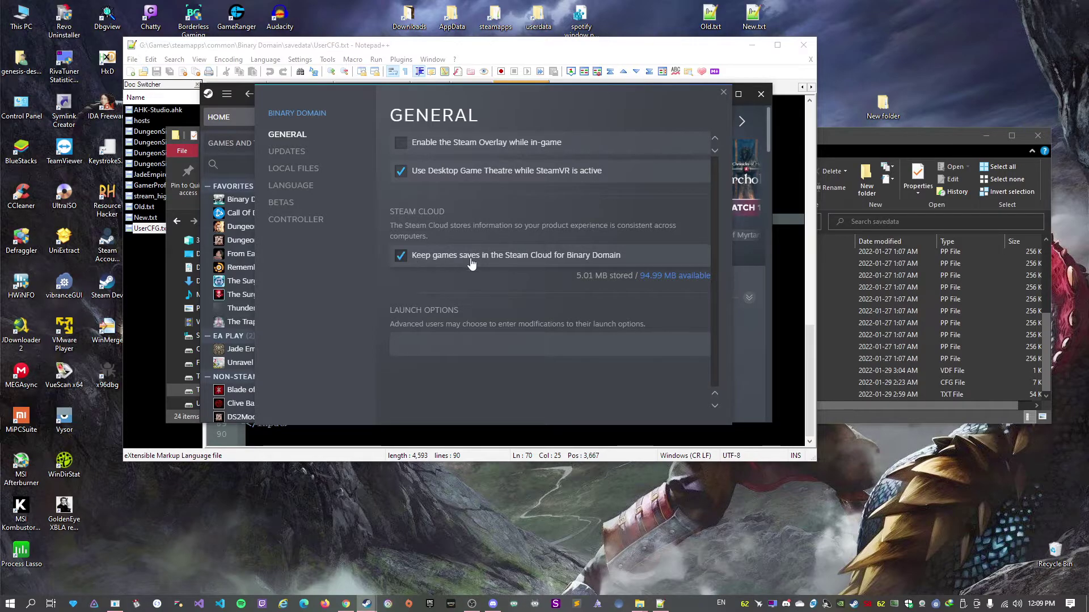
{"action": "left_click", "coordinate": [724, 92]}
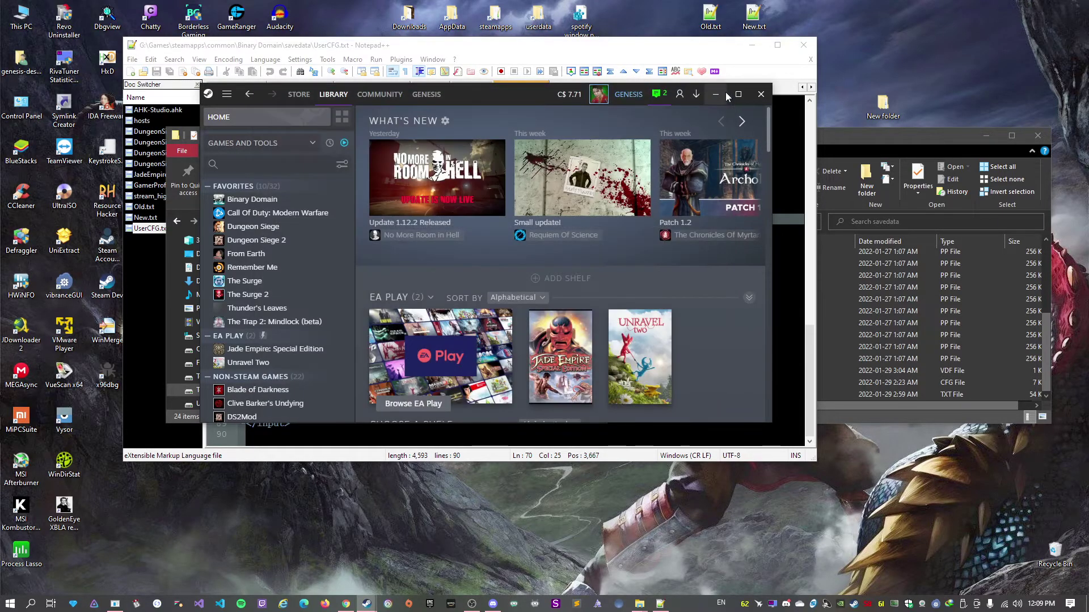
{"action": "left_click", "coordinate": [254, 93]}
Highlight passages of the original post, including the sentence mentioning AVAST.
{"action": "scroll", "coordinate": [386, 260], "scroll_direction": "down", "scroll_amount": 1}
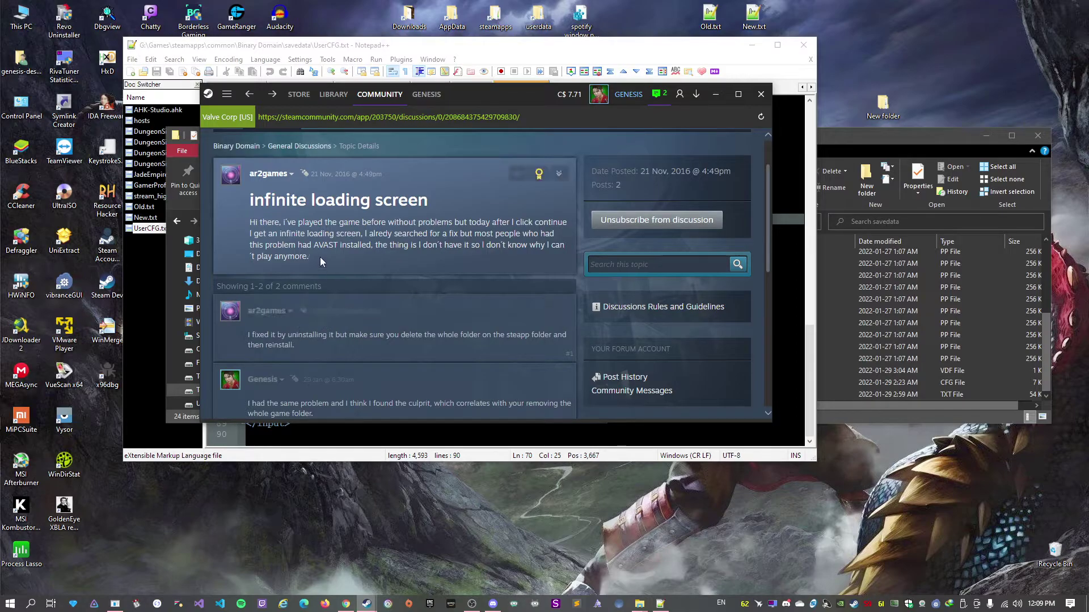
{"action": "left_click_drag", "start_coordinate": [316, 231], "coordinate": [361, 232]}
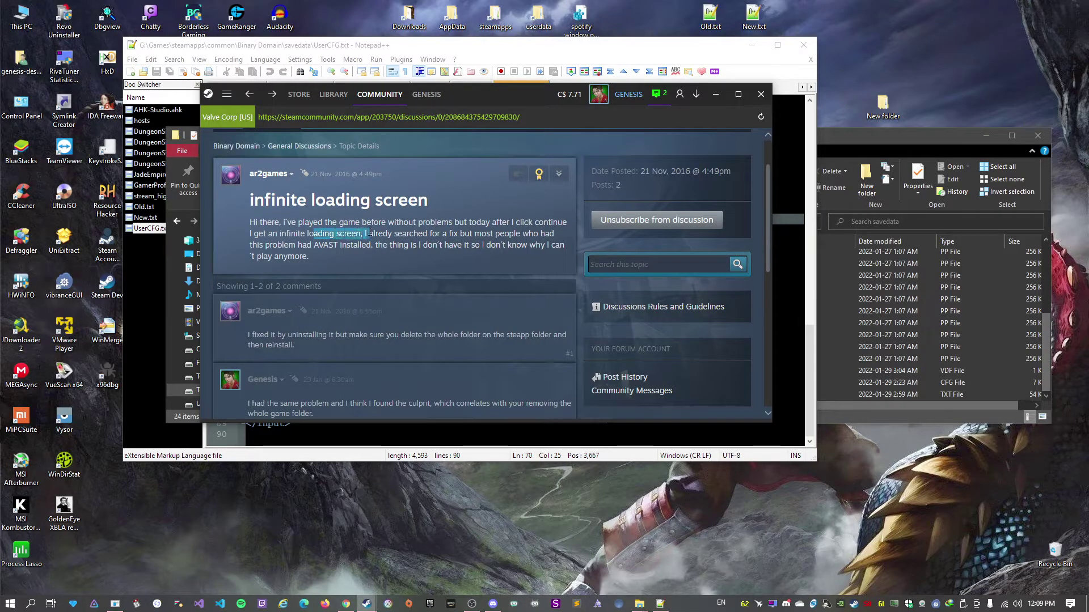
{"action": "left_click", "coordinate": [369, 232]}
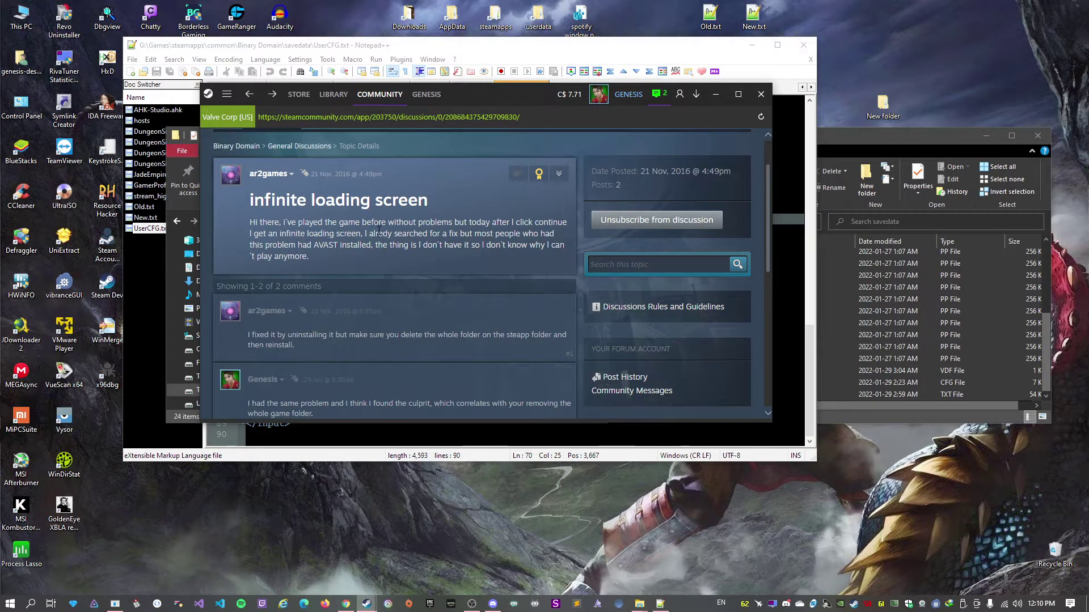
{"action": "left_click_drag", "start_coordinate": [377, 235], "coordinate": [373, 245]}
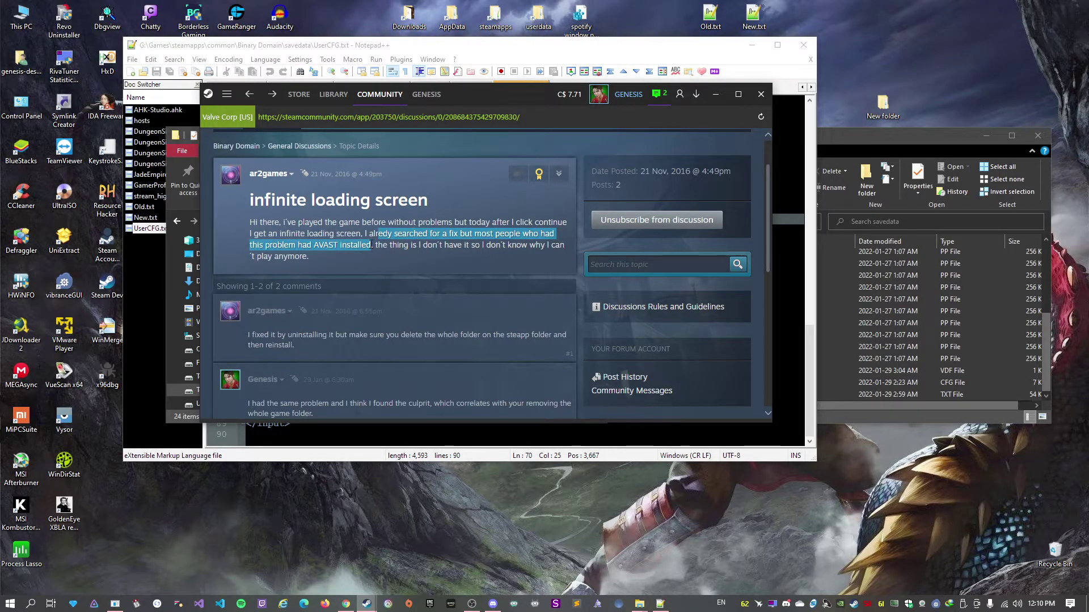
{"action": "left_click", "coordinate": [372, 245]}
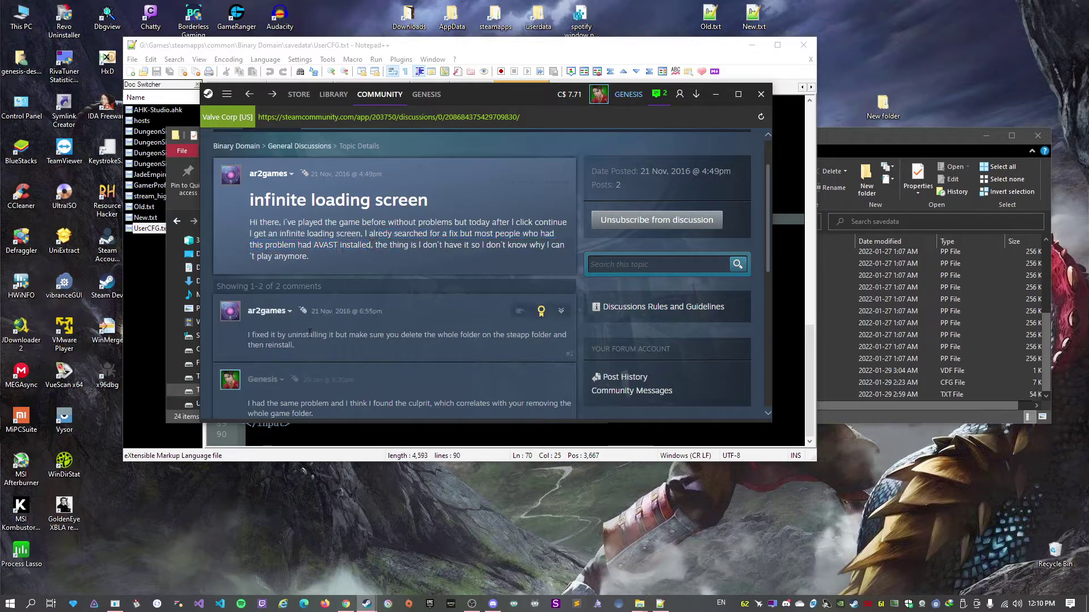
Highlight the whole first reply advising to delete the game folder and reinstall.
{"action": "left_click_drag", "start_coordinate": [253, 336], "coordinate": [413, 336]}
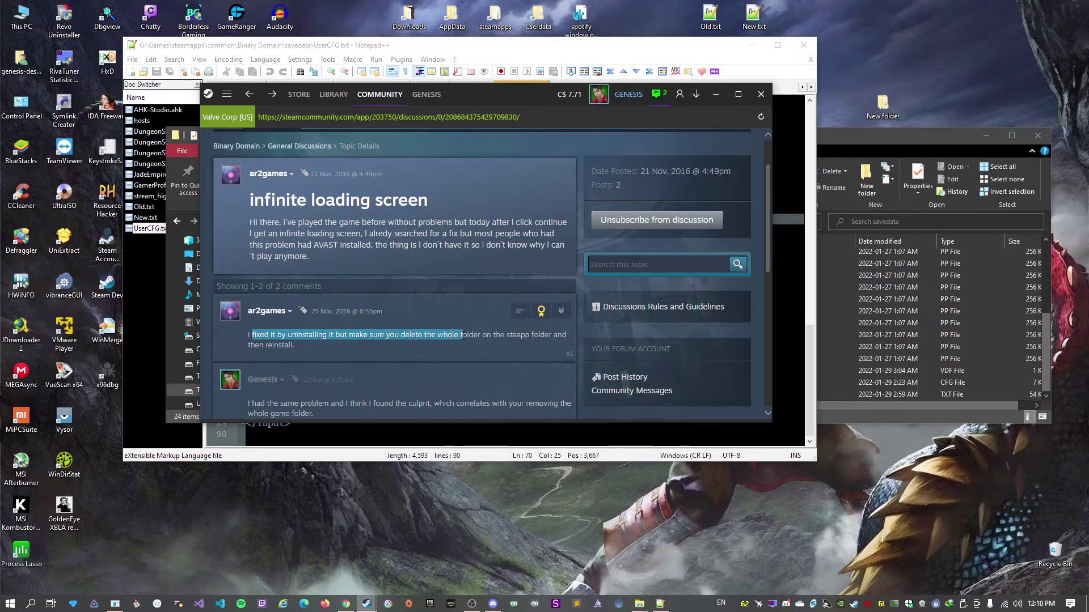
{"action": "left_click_drag", "start_coordinate": [462, 335], "coordinate": [478, 341]}
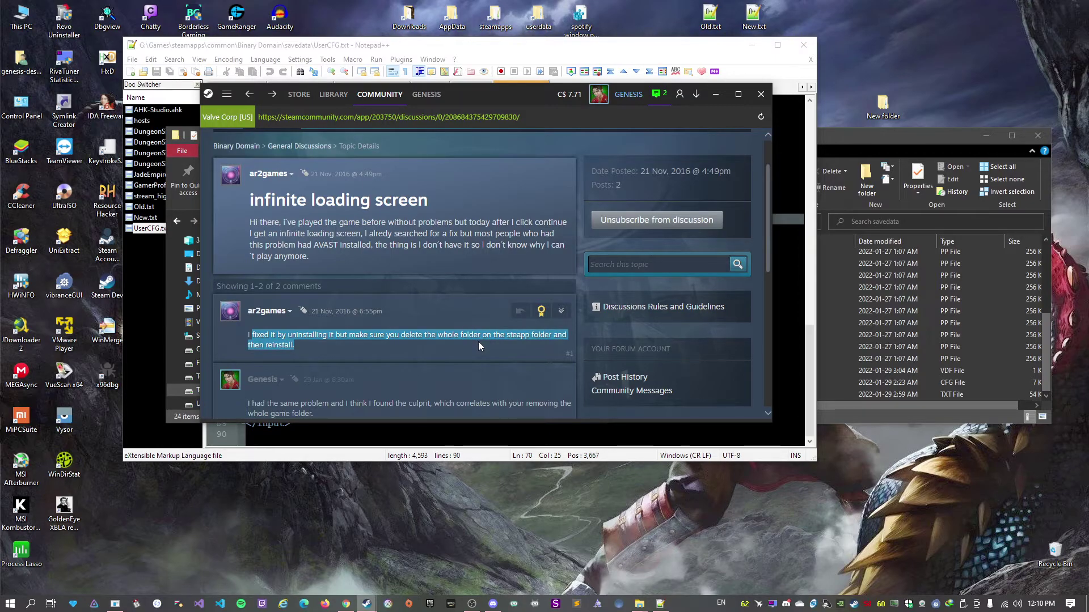
{"action": "left_click", "coordinate": [478, 346]}
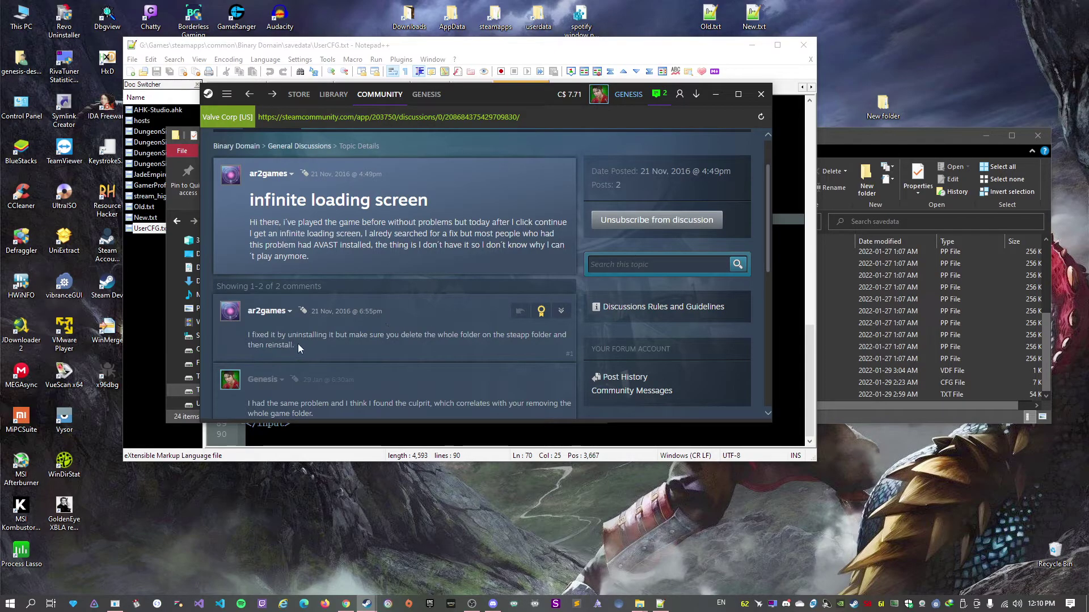
{"action": "left_click_drag", "start_coordinate": [298, 344], "coordinate": [249, 339]}
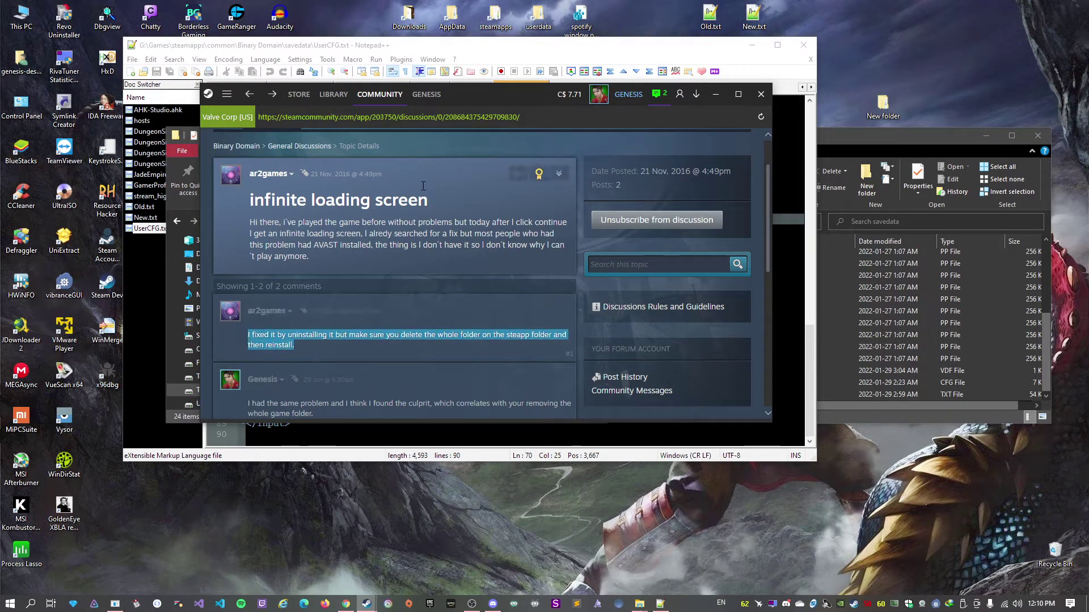
Bring the savedata Explorer window with UserCFG.txt back to the front.
{"action": "mouse_move", "coordinate": [639, 603]}
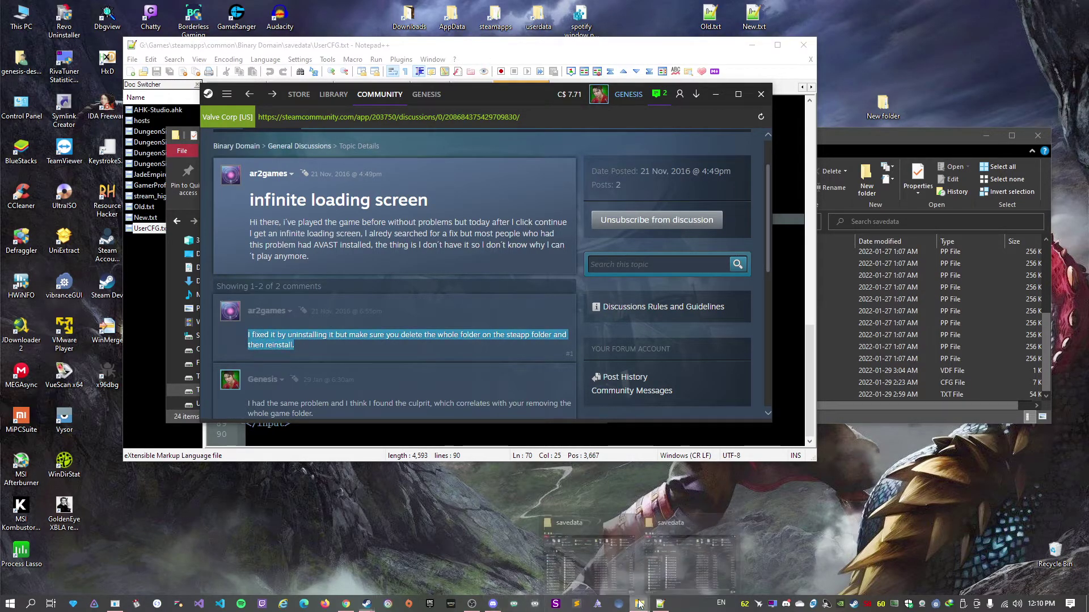
{"action": "left_click", "coordinate": [606, 570]}
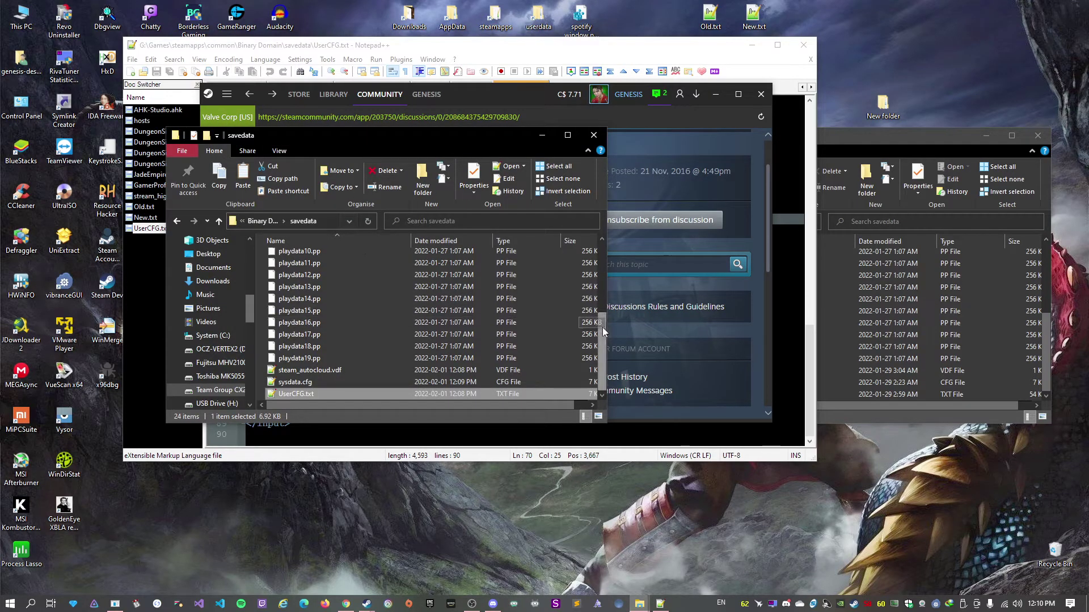